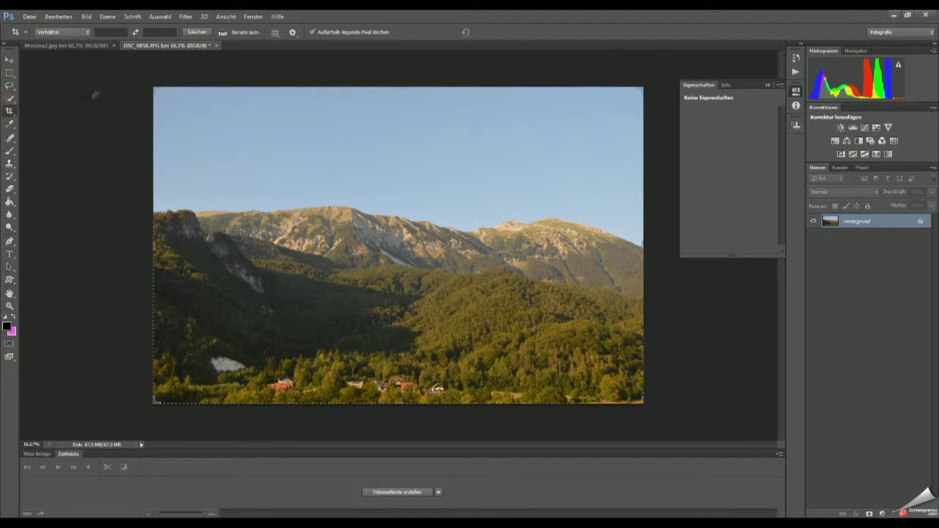
Delete the selected sky to transparency, deselect, and clone texture over the valley houses
key("Delete")
left_click(535, 158)
key("Delete")
key("ctrl+d")
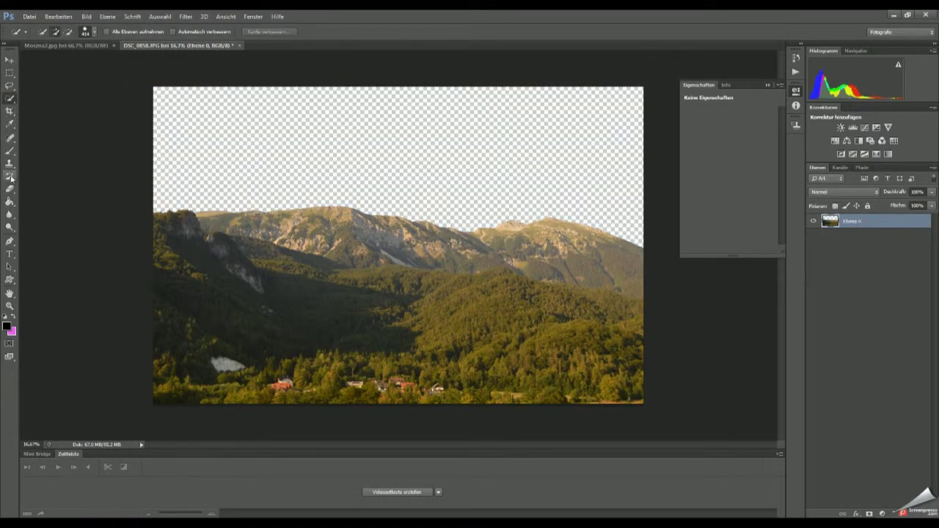
key("s")
left_click(321, 374, "alt")
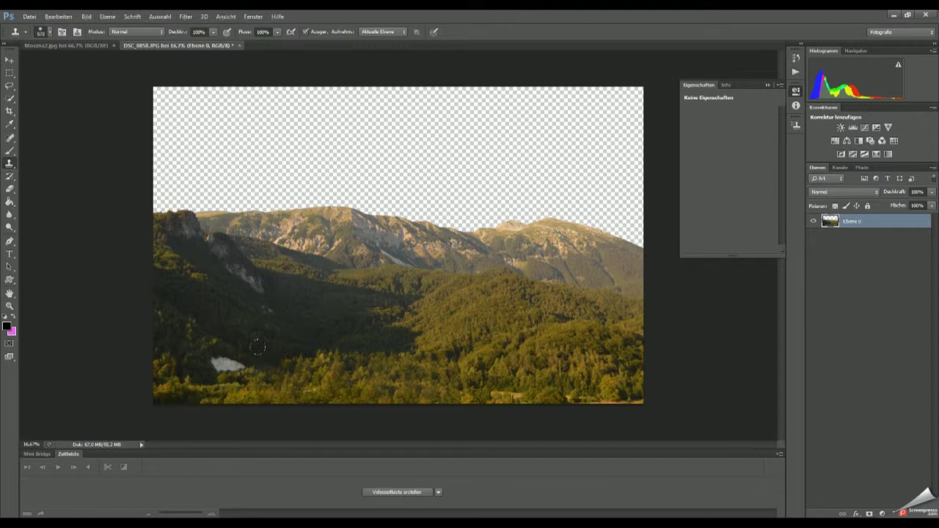
Add an empty layer beneath the mountains and fill it pink with the Paint Bucket
key("ctrl+plus")
left_click(895, 513, "ctrl")
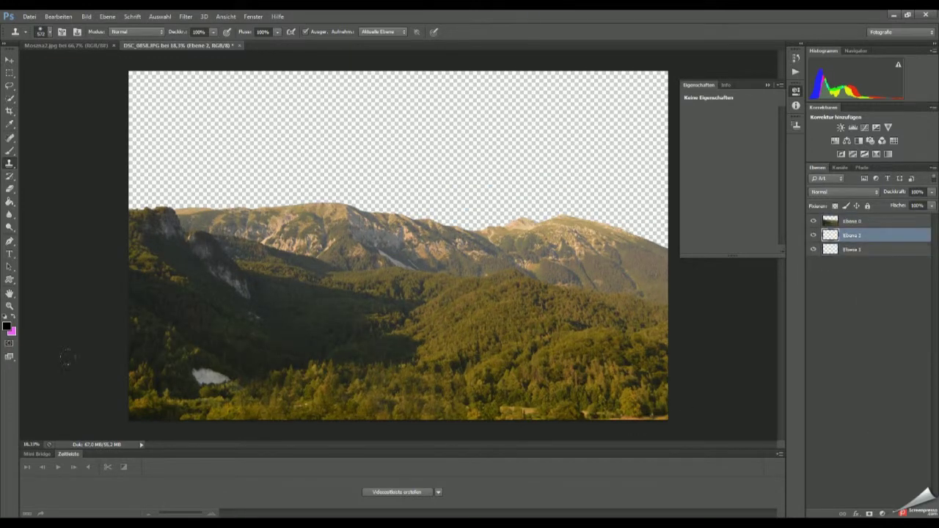
key("g")
left_click(136, 311)
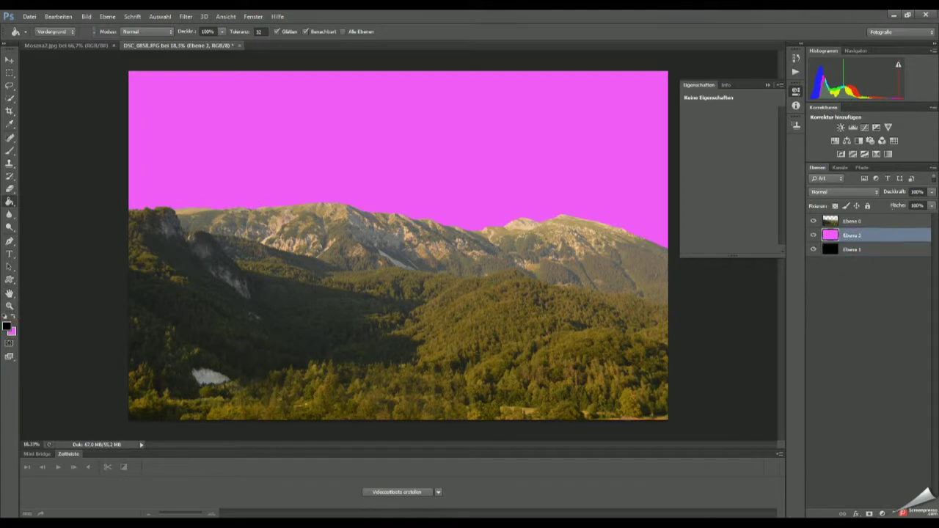
Add a Hue/Saturation adjustment clipped to the mountains with lowered saturation
left_click(851, 221)
left_click(834, 140)
left_click_drag(729, 170, 692, 170)
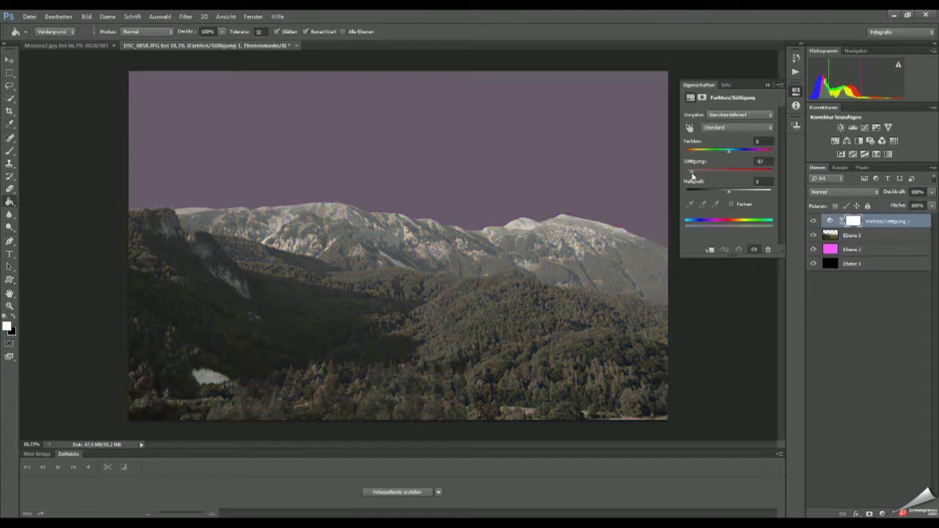
left_click(851, 235)
Add a layer mask to Ebene 0 and soften the ridge with a small black brush
left_click(870, 513)
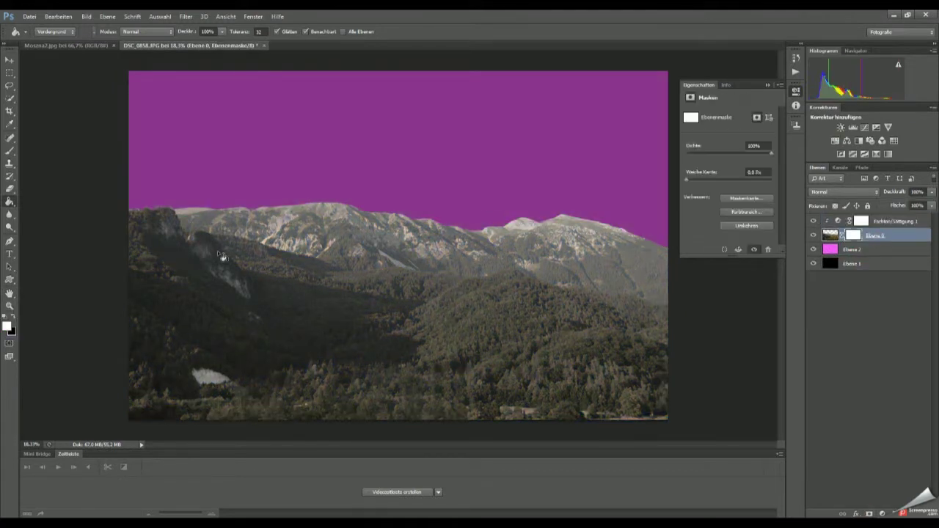
key("b")
key("x")
left_click_drag(185, 249, 142, 189)
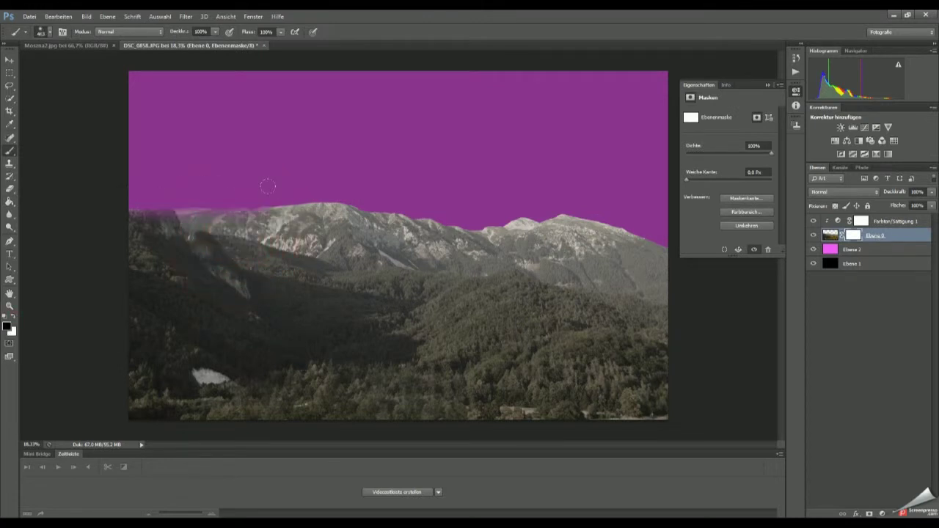
Add a new empty layer on top and browse the brush presets
left_click(880, 221)
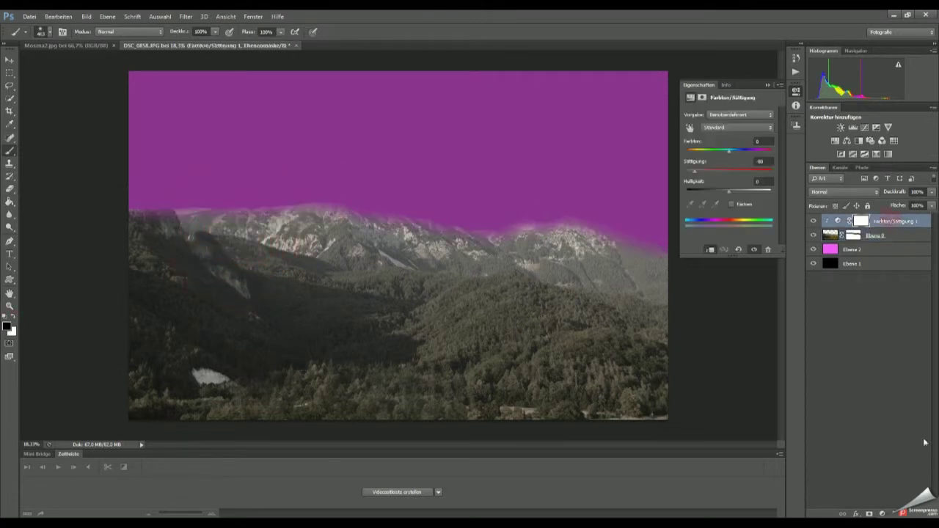
left_click(883, 514)
right_click(301, 316)
scroll(352, 506, "down", 5)
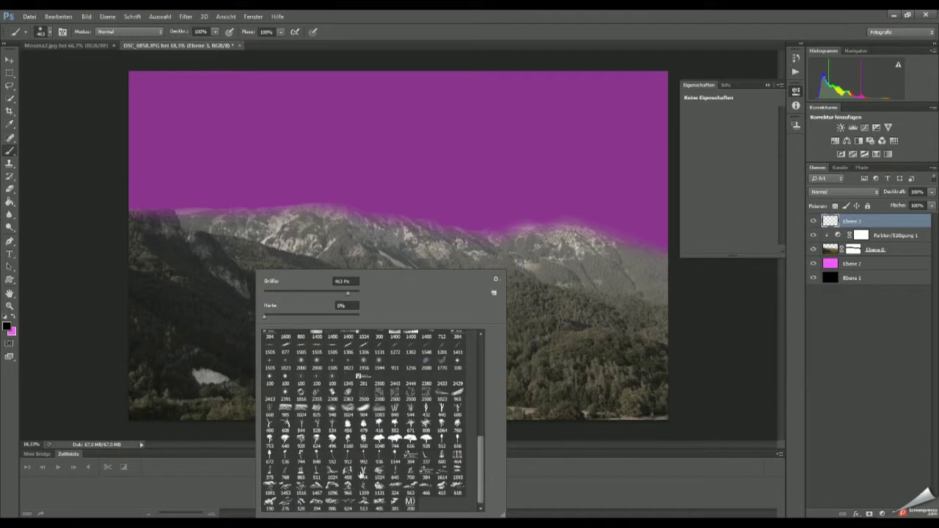
Stamp a light blue-white waterfall brush onto the lower-left hillside
double_click(360, 475)
left_click(8, 326)
left_click(340, 230)
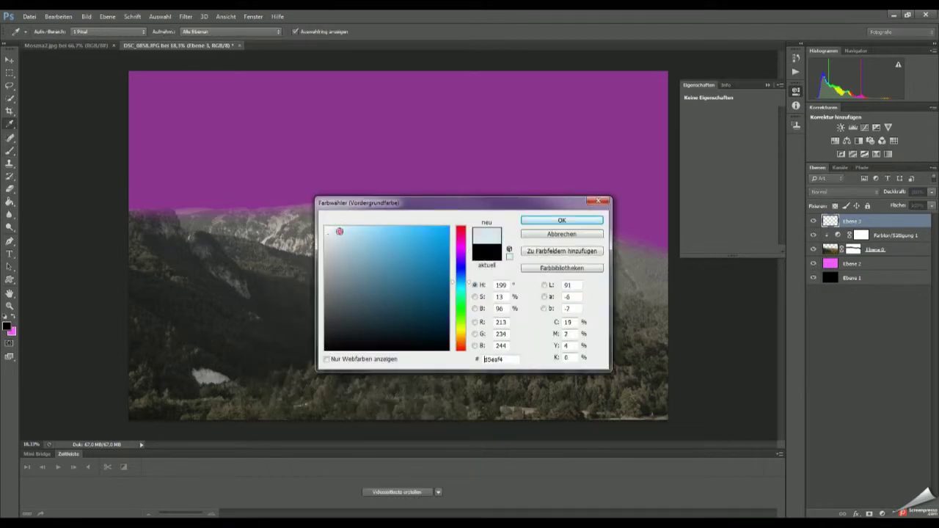
left_click(563, 218)
left_click(213, 371)
Enlarge the waterfall to about 116% with Free Transform
key("ctrl+t")
left_click_drag(257, 396, 262, 402)
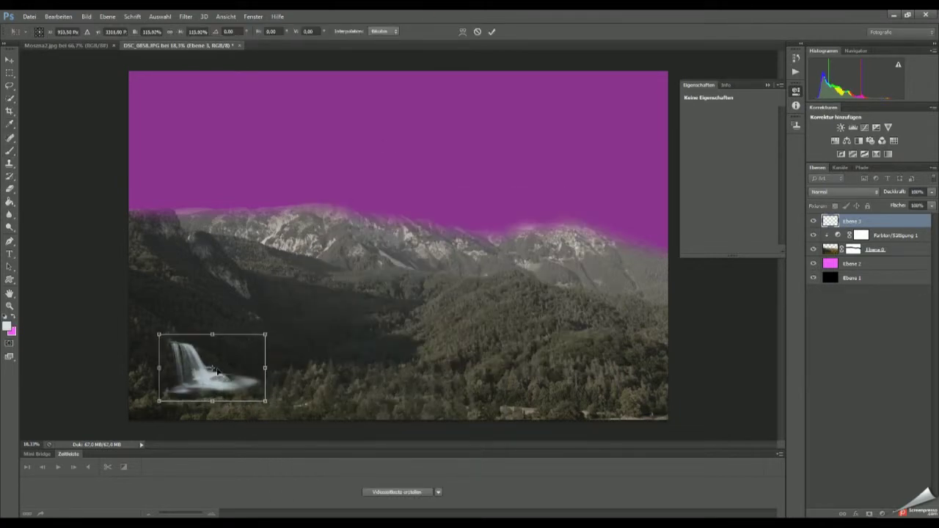
left_click(492, 32)
scroll(348, 211, "up", 2)
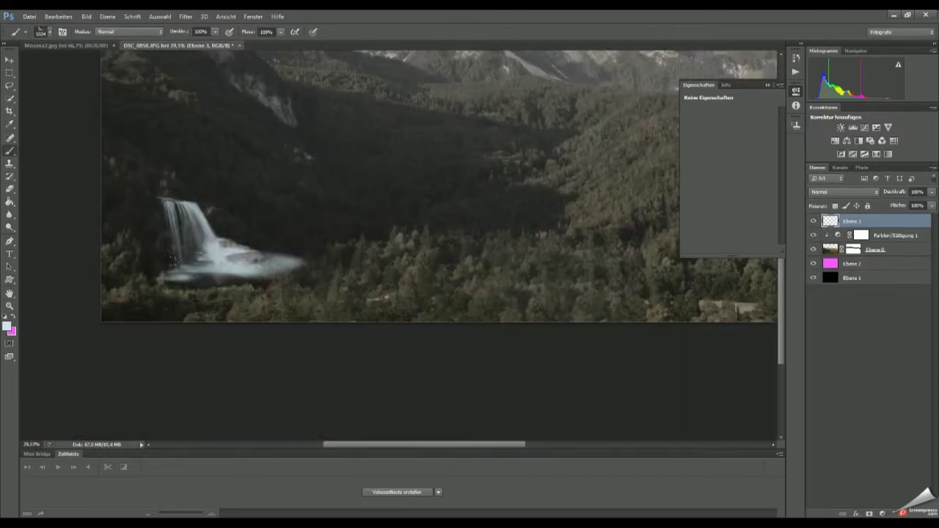
Paint soft white mist around the waterfall base on a new layer
right_click(296, 243)
key("Return")
mouse_move(184, 287)
left_mouse_down()
mouse_move(249, 264)
mouse_move(221, 258)
left_mouse_up()
key("ctrl+alt+z")
key("ctrl+alt+z")
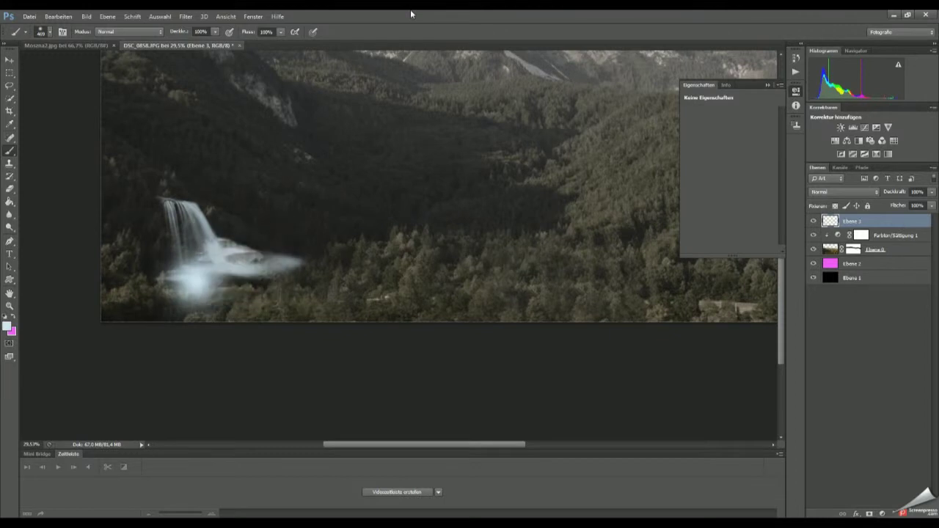
key("ctrl+alt+z")
left_click(883, 513, "ctrl")
left_click_drag(294, 257, 231, 273)
Adjust the mist layer opacity and clone-retouch the forest texture on Ebene 0
left_click_drag(894, 192, 873, 192)
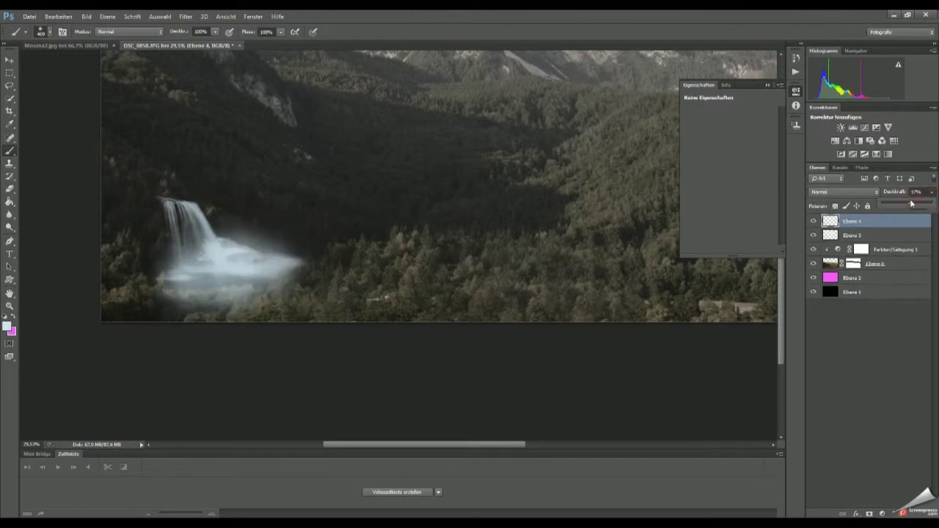
left_click(866, 263)
key("s")
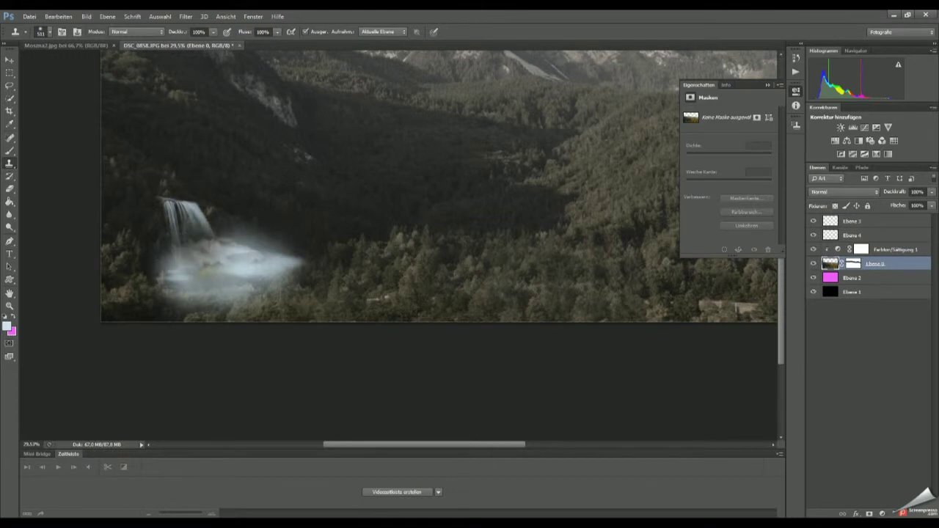
key("ctrl+minus")
key("ctrl+minus")
Erase part of the mist on Ebene 4 and add a new empty top layer
key("e")
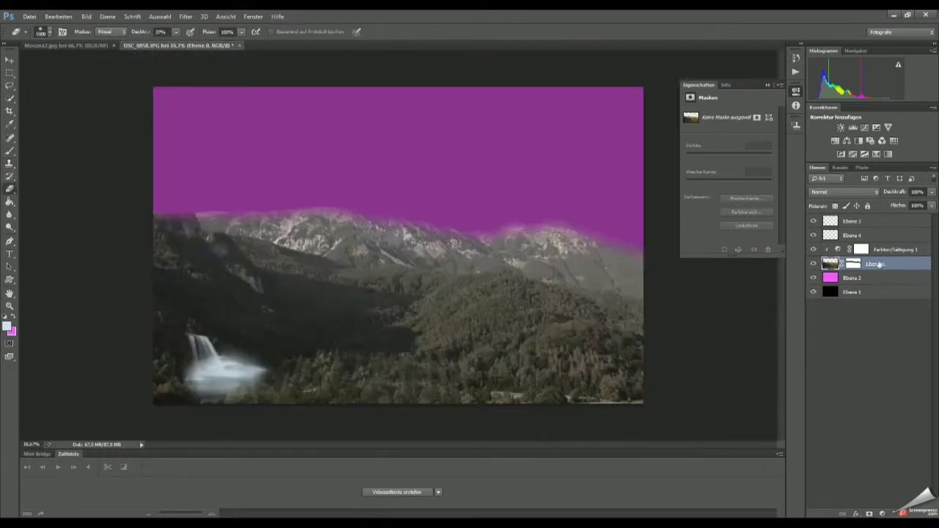
left_click(820, 234)
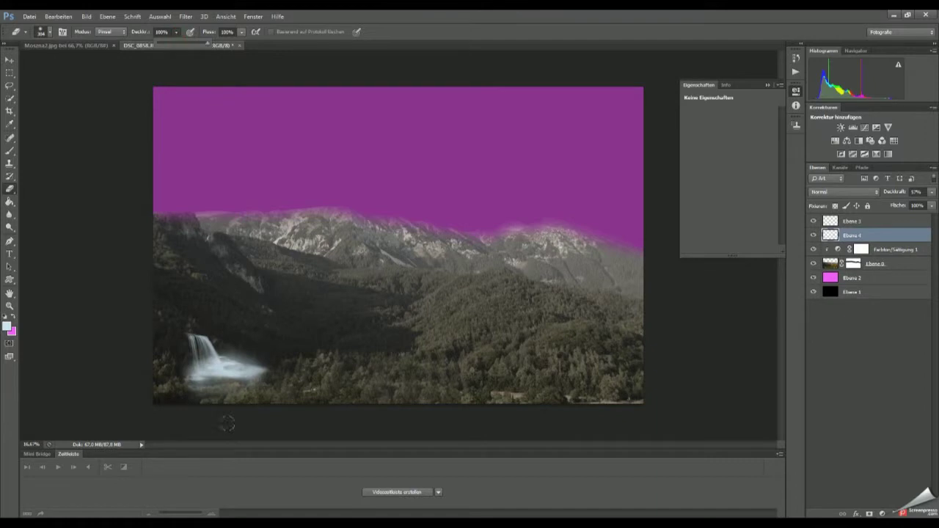
key("b")
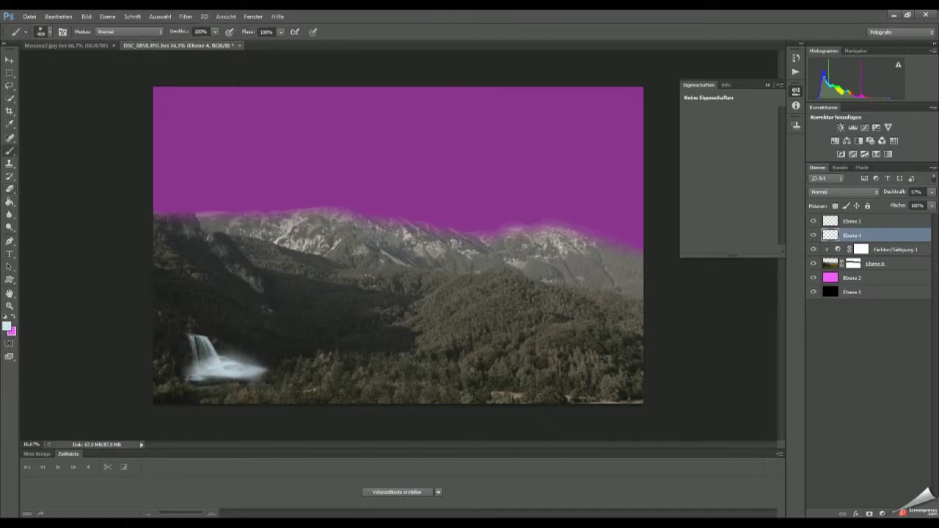
key("ctrl+shift+alt+n")
right_click(360, 208)
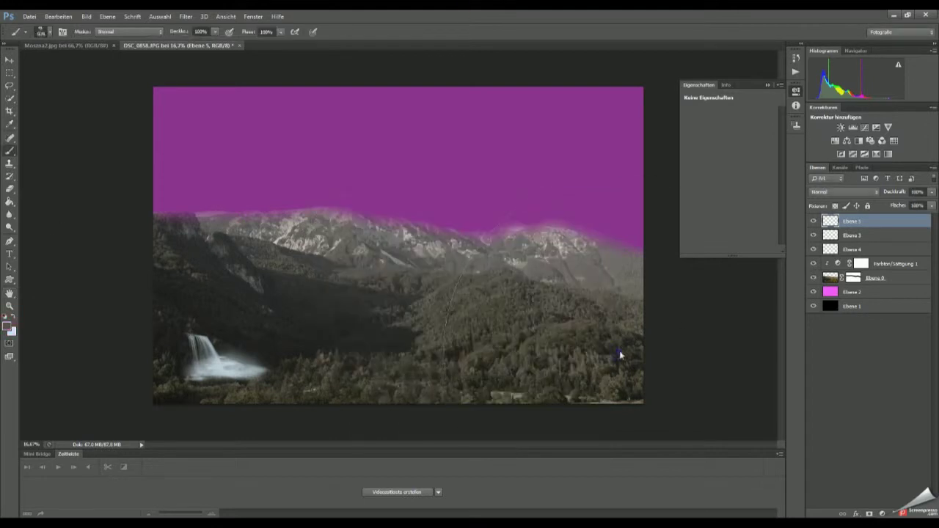
Stamp and position a dark green tree along the right edge, then switch to Moszna2.jpg
left_click_drag(622, 278, 541, 251)
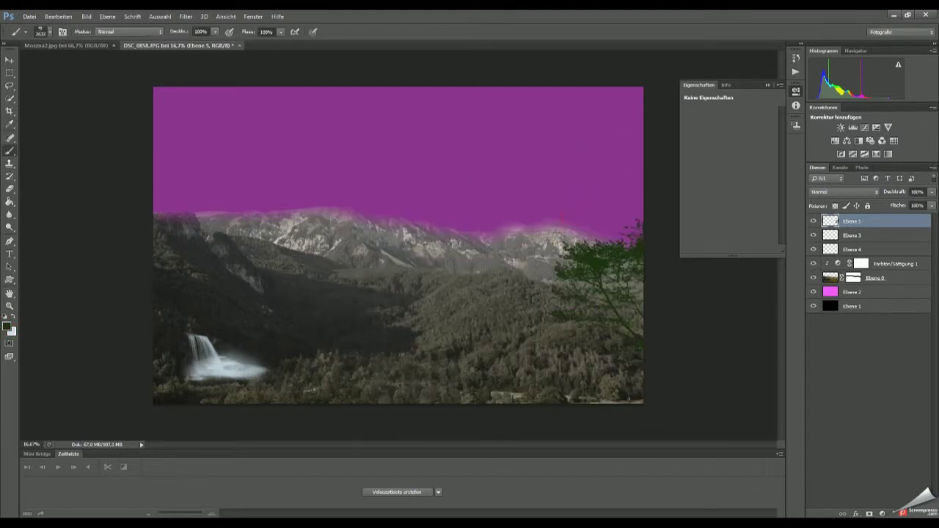
left_click_drag(677, 326, 681, 314)
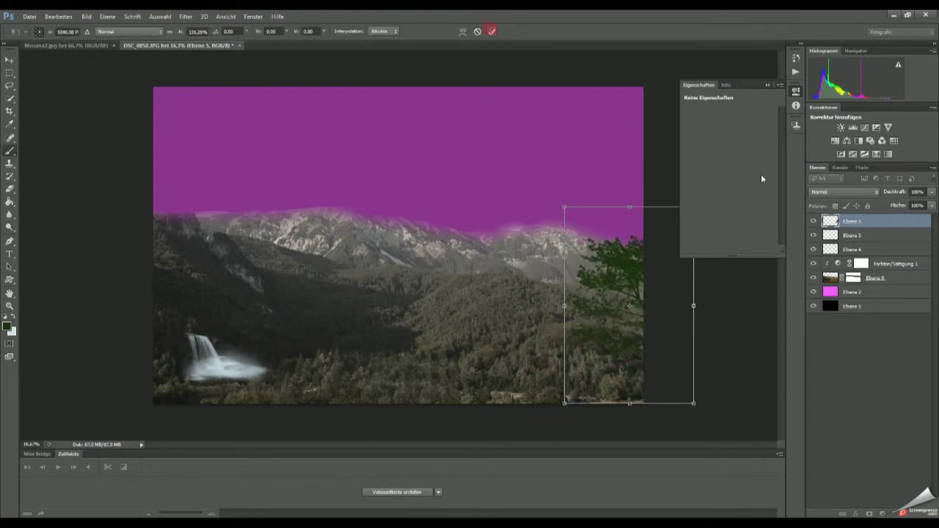
key("Return")
key("ctrl+Tab")
Select around the castle, copy it to its own layer, and hide the background
left_click(9, 98)
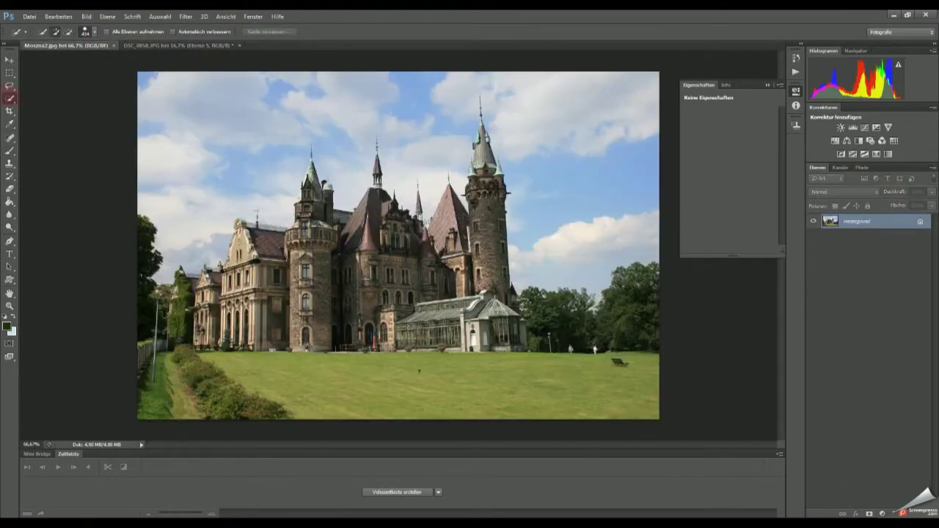
left_click_drag(190, 103, 587, 117)
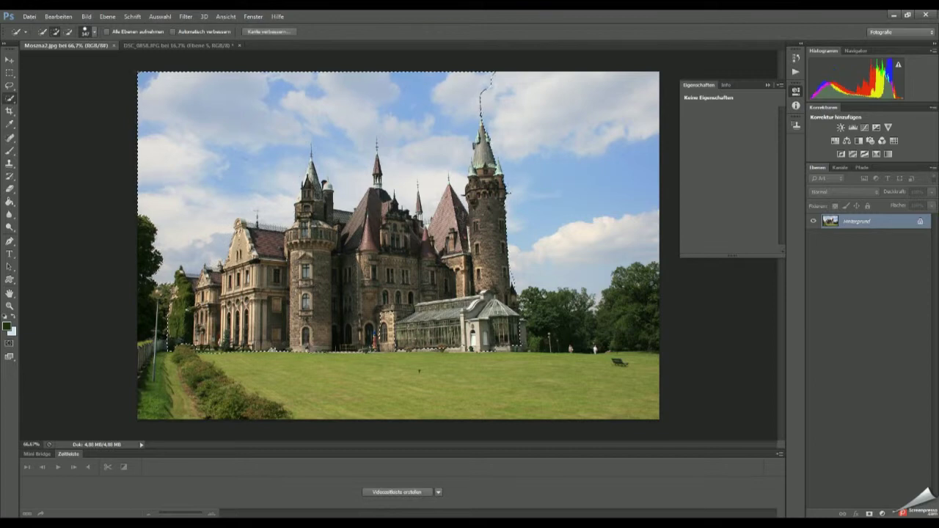
left_click(67, 32)
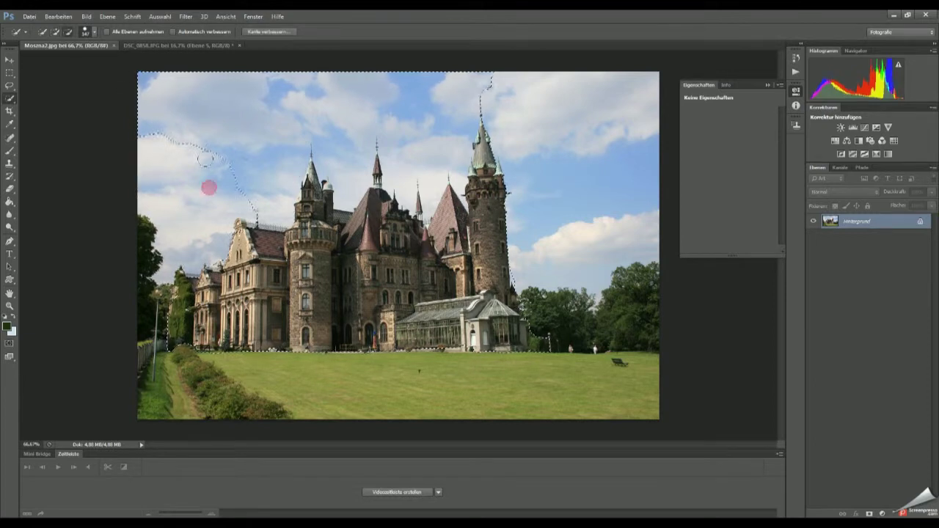
left_click_drag(207, 186, 513, 137)
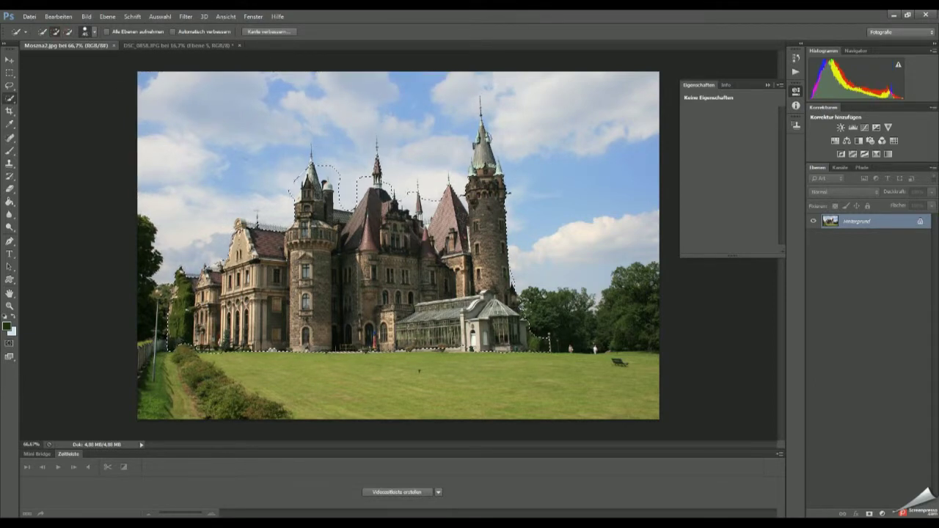
key("ctrl+j")
left_click(813, 235)
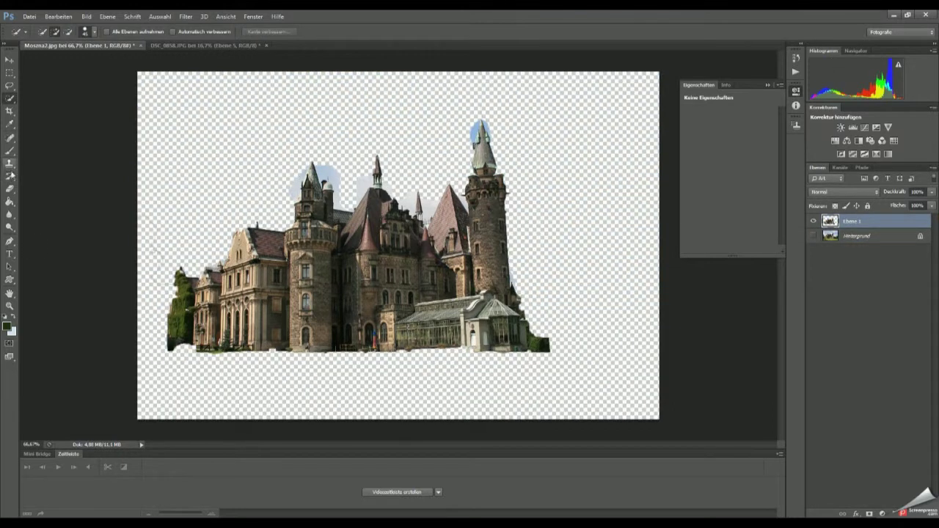
Erase leftover sky pixels along the cut-out castle's edges
left_click(10, 189)
key("ctrl+plus")
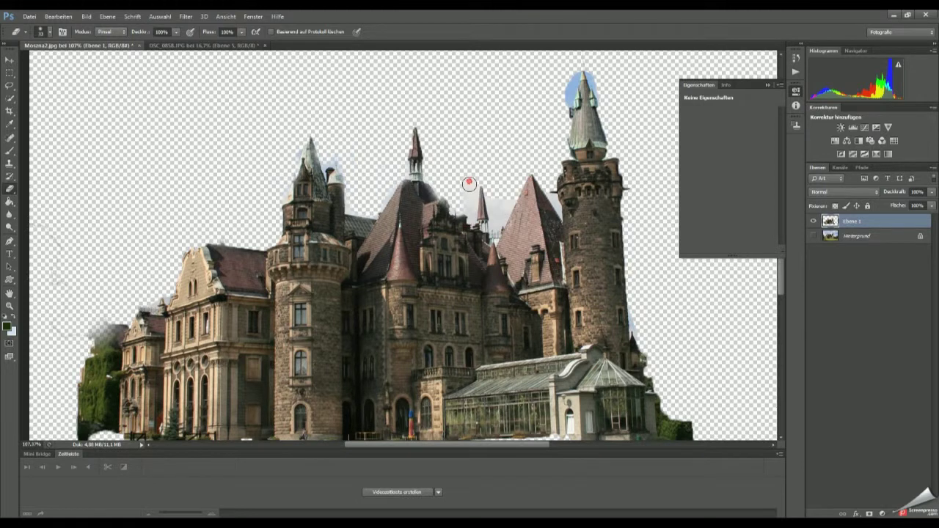
left_click(41, 188)
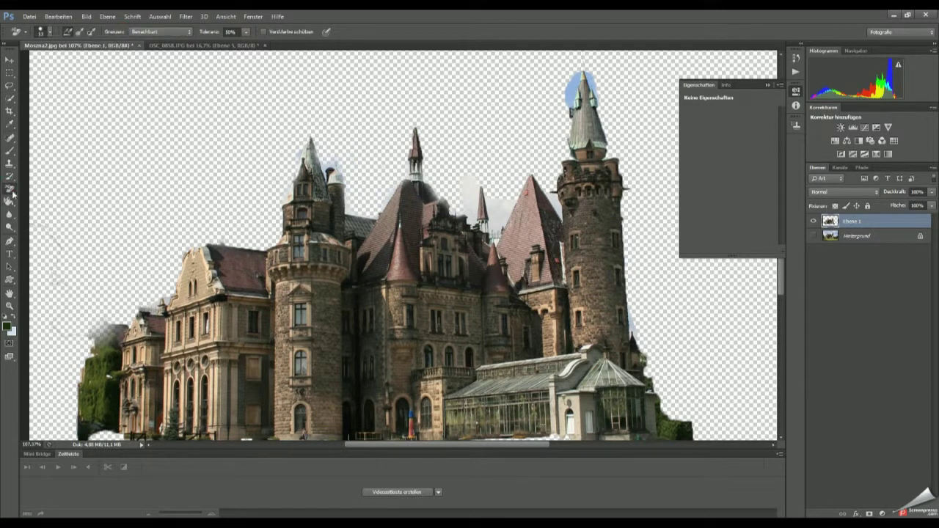
scroll(462, 207, "down", 3)
left_click_drag(457, 157, 488, 221)
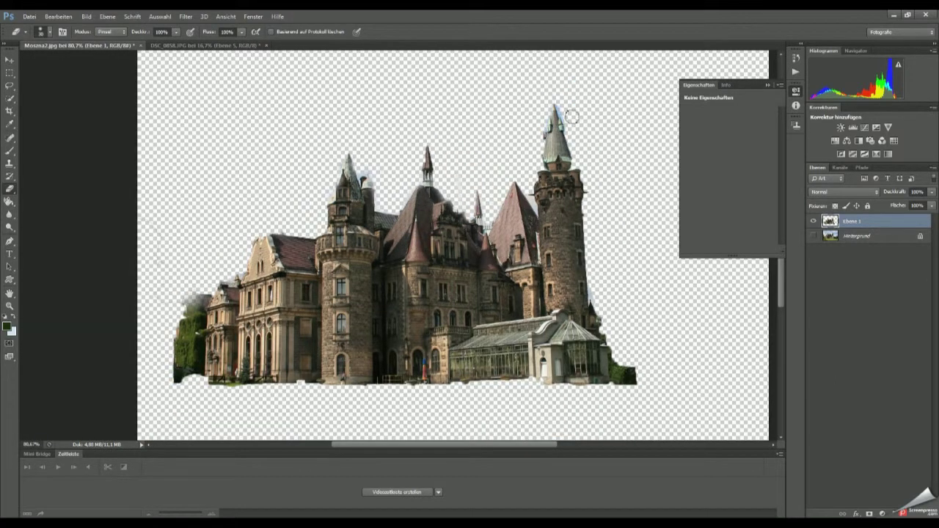
scroll(572, 116, "down", 2)
Cut the castle and paste it into the mountain landscape document
key("ctrl+x")
key("ctrl+Tab")
key("ctrl+v")
Distort the castle's corners into perspective on the hillside and apply the transform
key("ctrl+t")
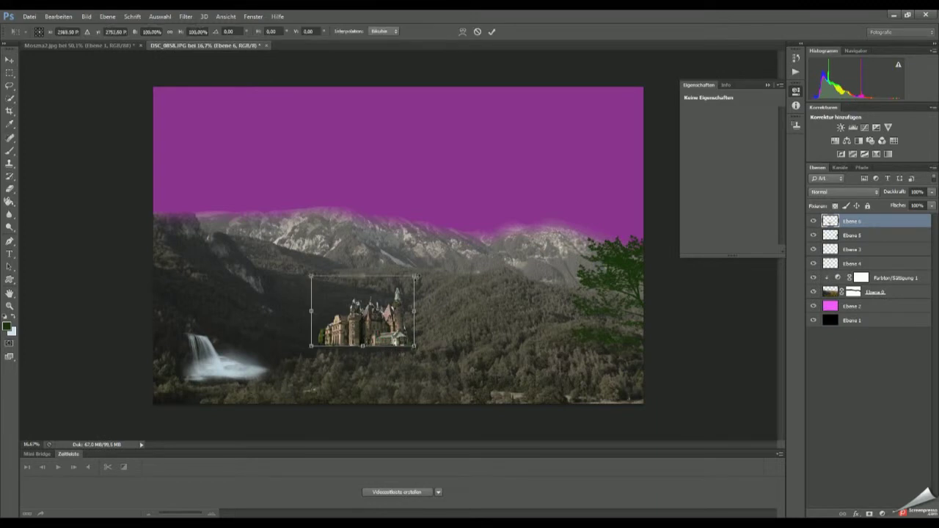
left_click_drag(311, 276, 294, 255)
left_click_drag(415, 276, 454, 255)
left_click_drag(294, 254, 274, 251)
left_click_drag(452, 255, 451, 259)
left_click_drag(418, 343, 312, 390)
key("Return")
Marquee a strip of ground below the castle and copy it to a new layer
key("m")
key("ctrl+j")
left_click_drag(873, 292, 892, 301)
Give the ground strip a duplicated Hue/Saturation adjustment and bring both to the top
left_click(880, 292)
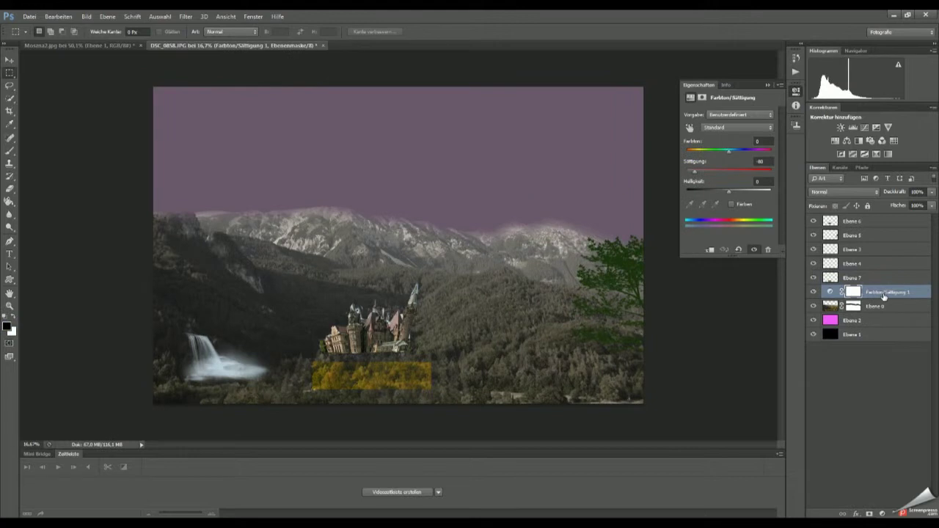
left_click(837, 292, "shift")
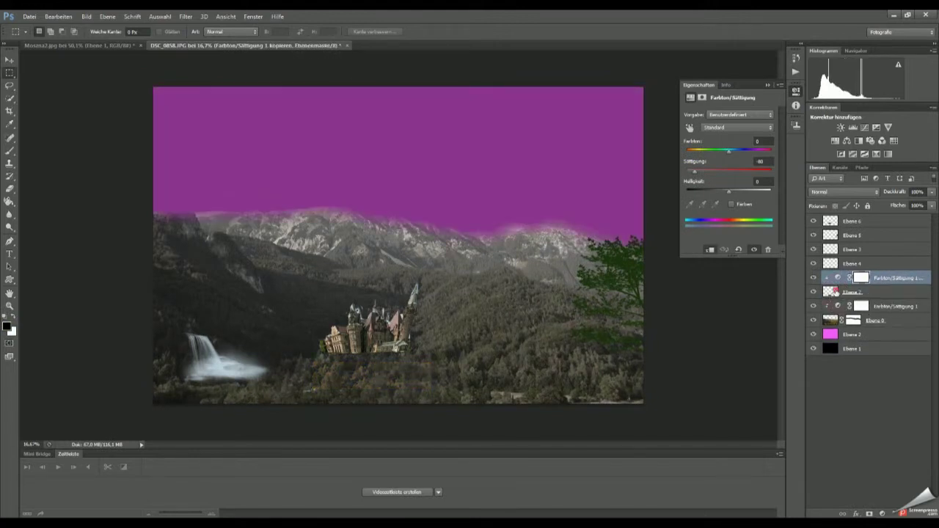
key("ctrl+shift+bracketright")
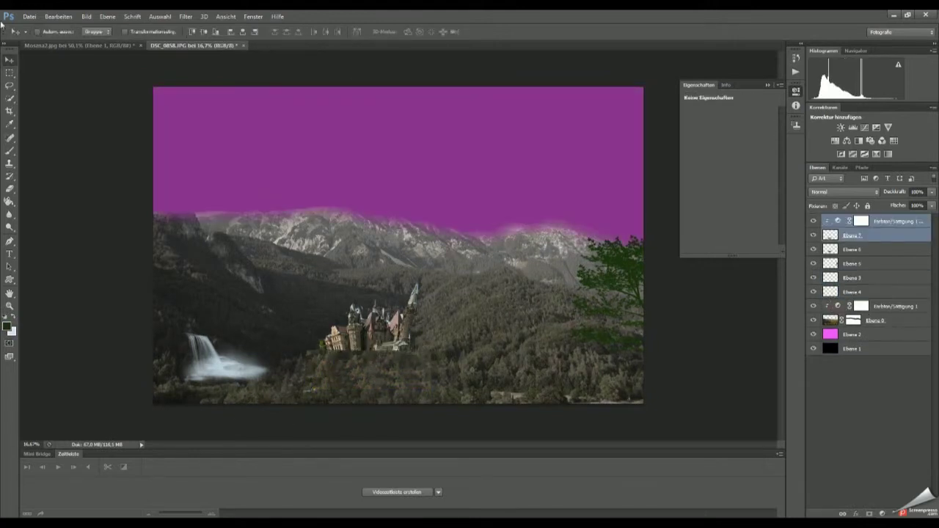
key("e")
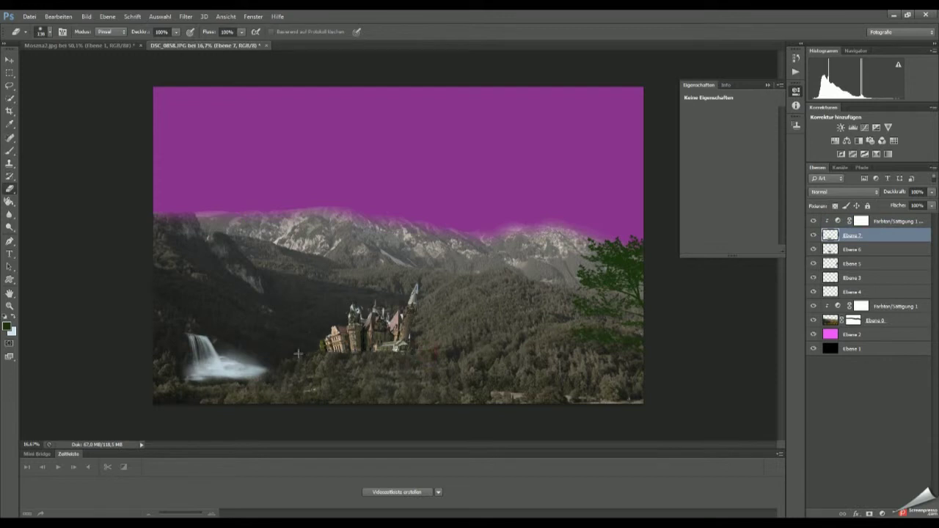
Skew, rotate and enlarge the castle on Ebene 6 to stand upright on the slope
key("ctrl+t")
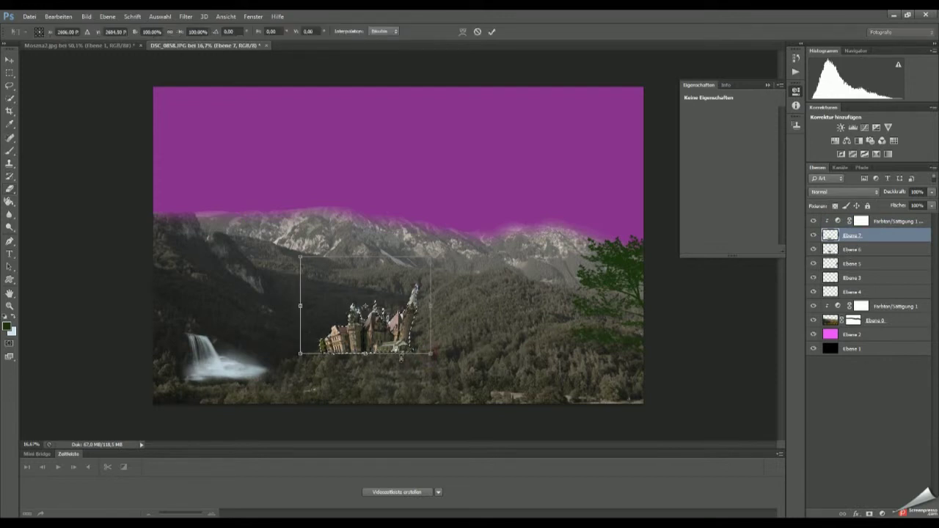
left_click(492, 31)
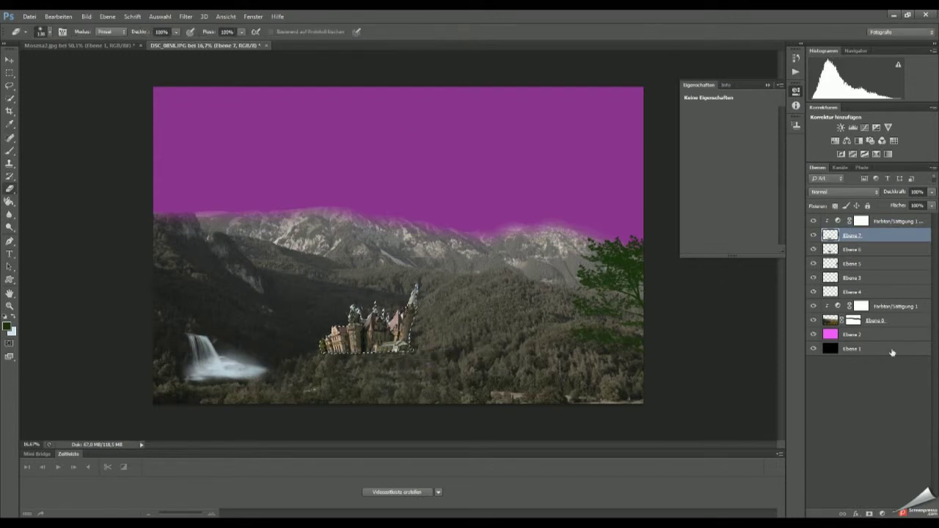
left_click(844, 249)
key("ctrl+t")
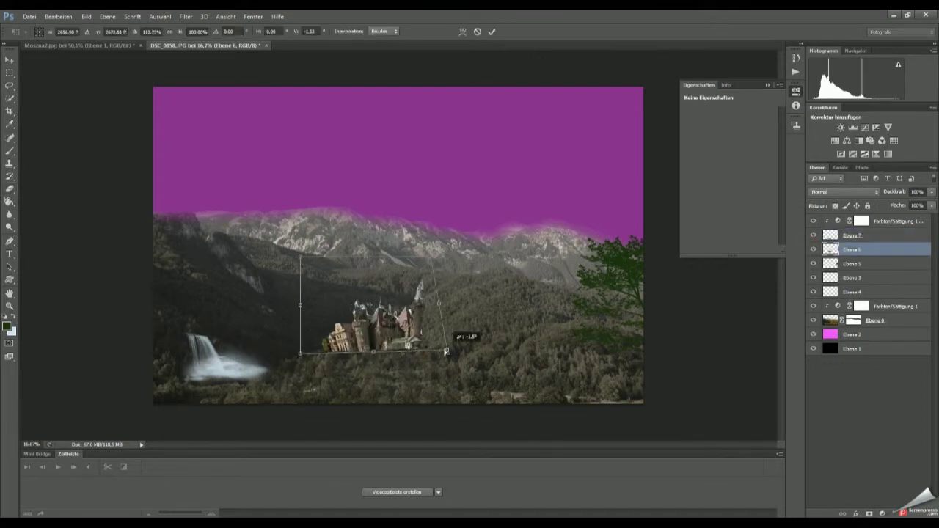
mouse_move(442, 257)
left_mouse_down()
mouse_move(426, 240)
mouse_move(444, 212)
left_mouse_up()
left_click_drag(300, 257, 271, 231)
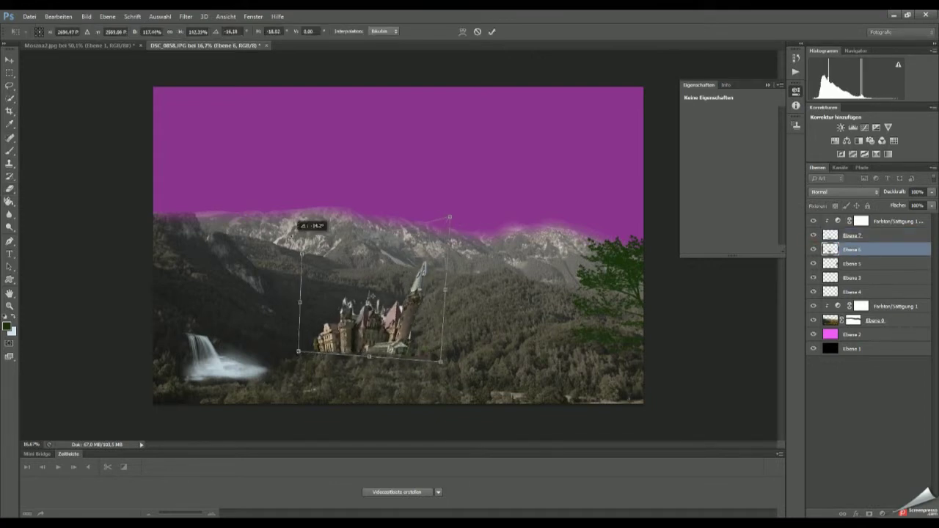
left_click_drag(303, 358, 284, 332)
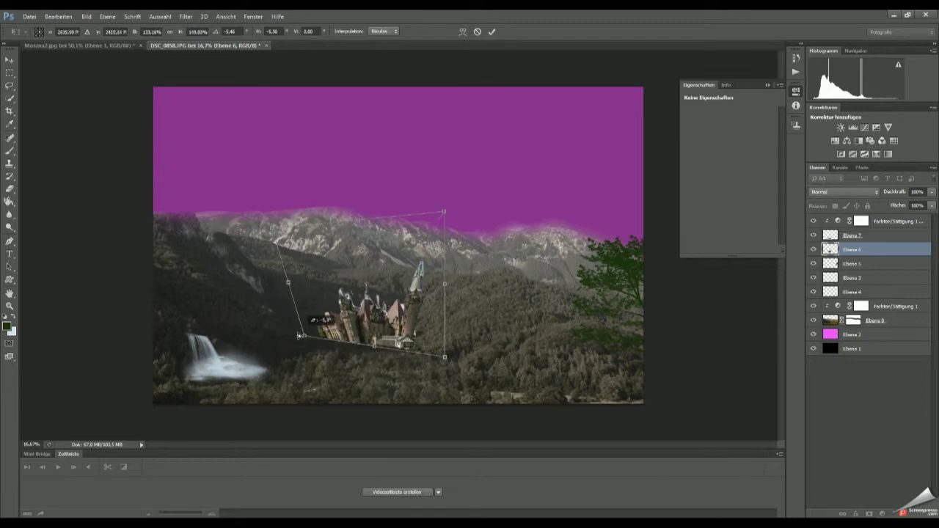
mouse_move(441, 209)
left_mouse_down()
mouse_move(286, 219)
mouse_move(477, 184)
left_mouse_up()
left_click_drag(444, 357, 400, 319)
left_click(491, 32)
Marquee and delete the castle's left wing, dismissing an accidental save dialog
key("m")
left_click_drag(268, 294, 325, 389)
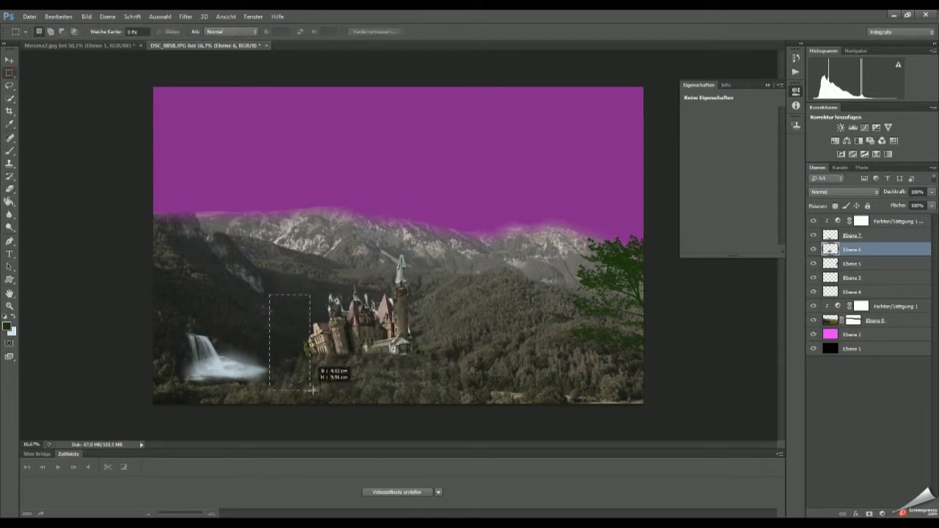
key("Delete")
key("ctrl+s")
left_click(593, 269)
key("e")
scroll(285, 290, "up", 3)
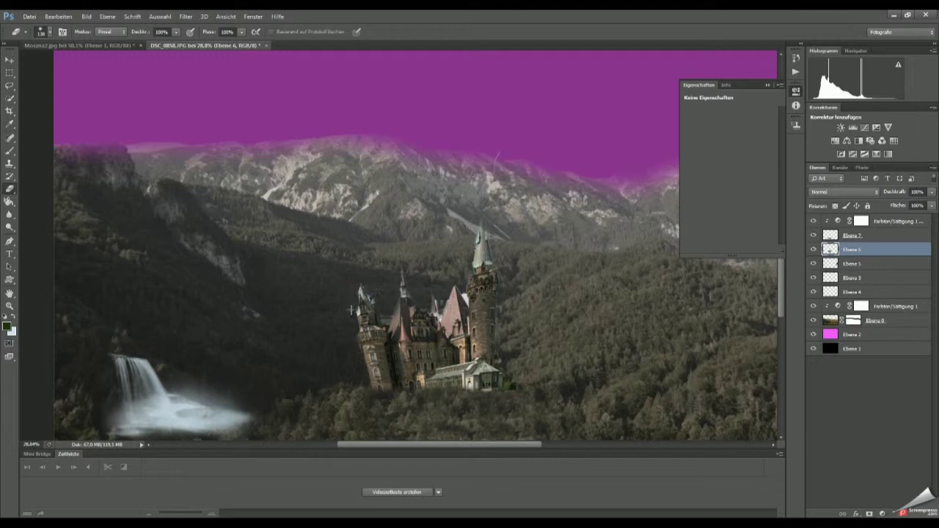
Shrink the eraser to 76 px and erase the pale halos around the castle's roofs and spires
left_click_drag(458, 306, 445, 305)
scroll(463, 291, "up", 5)
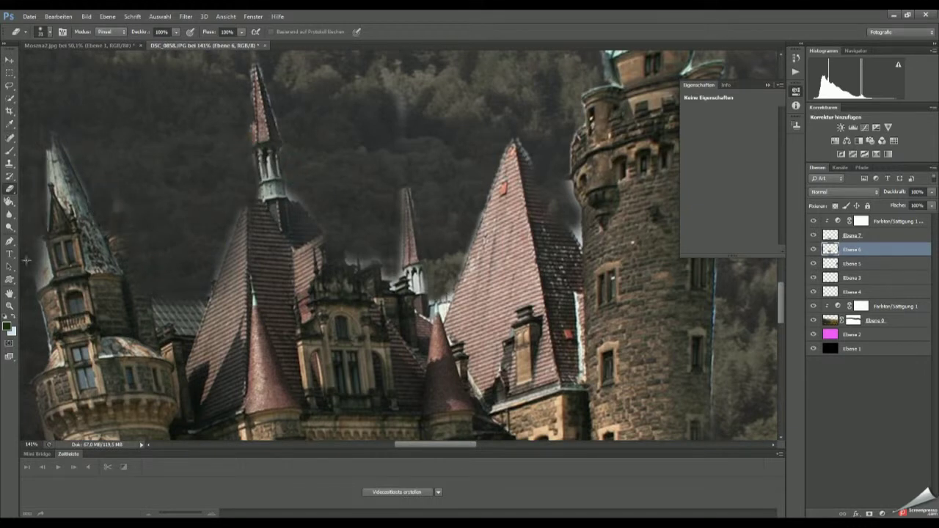
left_click_drag(485, 321, 371, 209)
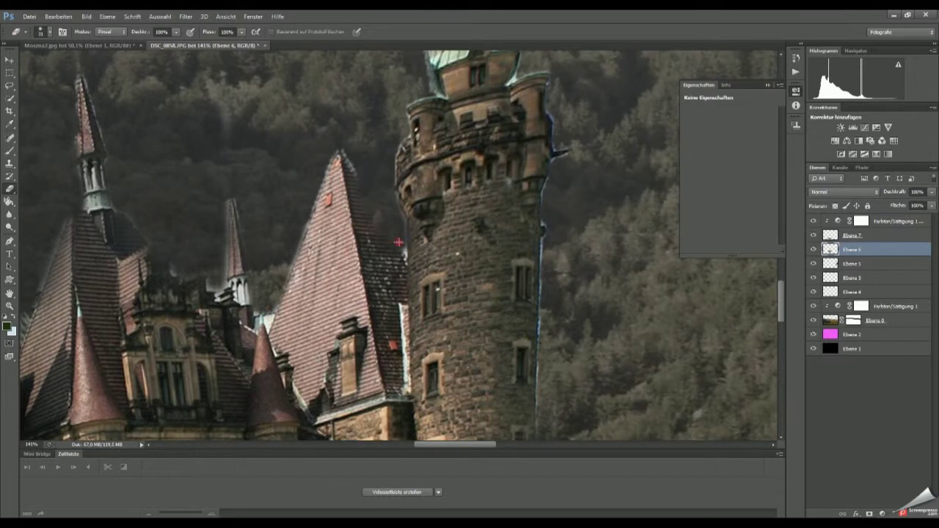
scroll(558, 199, "up", 3)
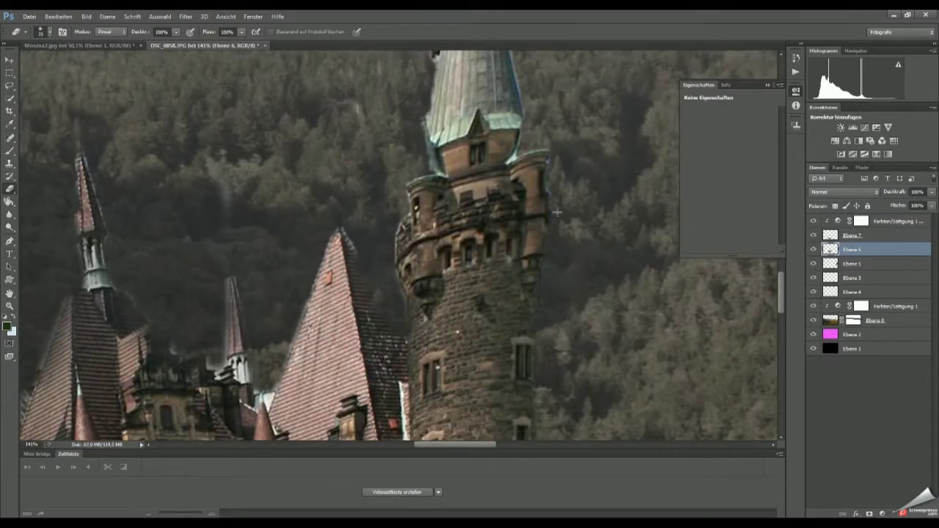
scroll(557, 213, "down", 3)
scroll(422, 301, "up", 2)
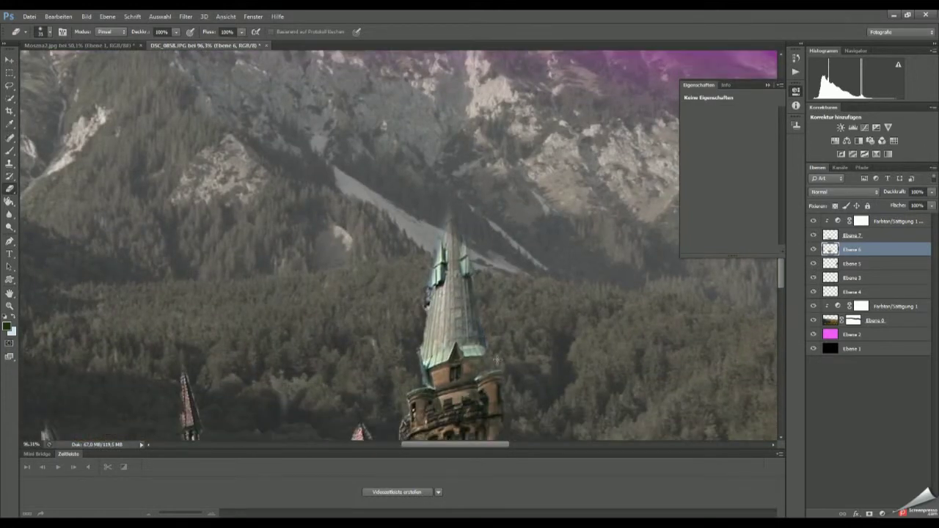
scroll(496, 359, "down", 5)
Create a new fog layer and choose a cloud brush preset
key("b")
key("ctrl+shift+alt+n")
right_click(563, 267)
scroll(668, 351, "down", 3)
scroll(668, 350, "down", 3)
scroll(667, 351, "down", 3)
scroll(668, 351, "down", 3)
scroll(688, 418, "up", 2)
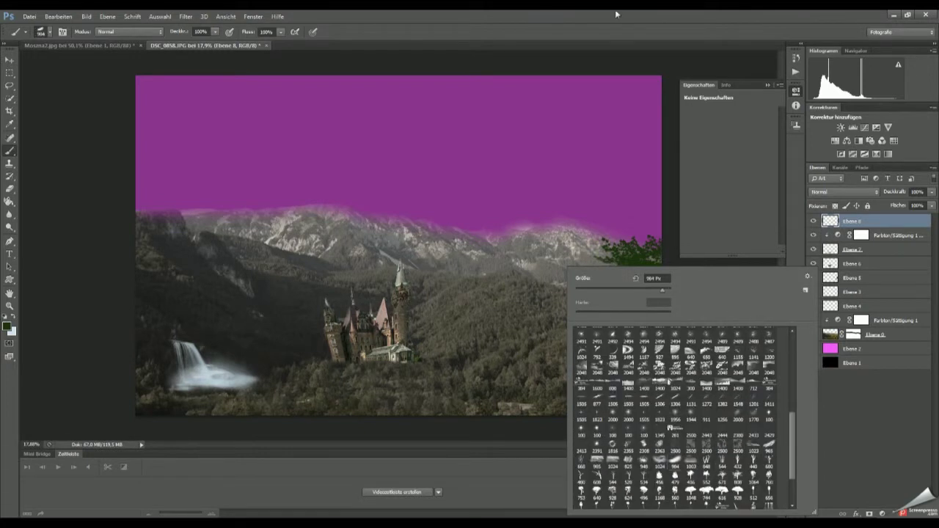
key("Escape")
Set the colour to light grey e7e7e7 and rotate and stretch the fog across the landscape
left_click(8, 325)
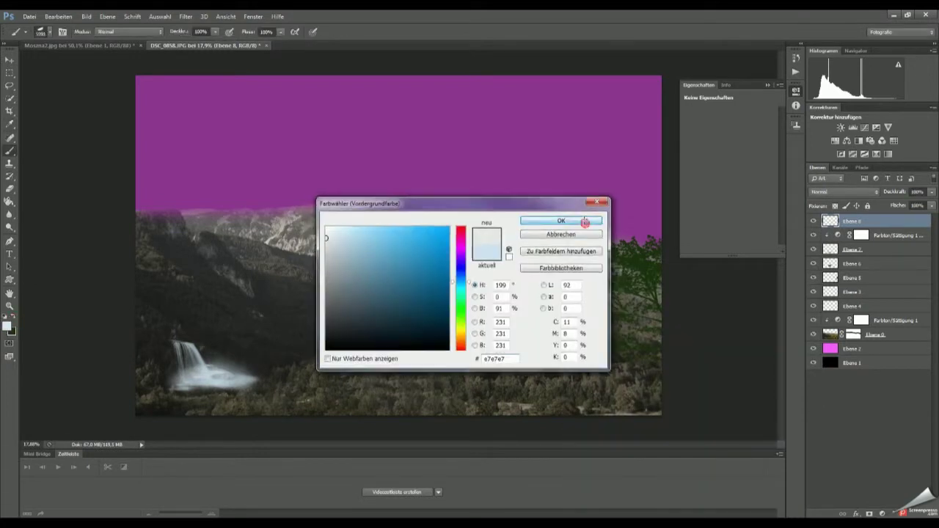
left_click(584, 222)
key("ctrl+t")
mouse_move(656, 210)
left_mouse_down()
mouse_move(664, 301)
mouse_move(713, 314)
left_mouse_up()
left_click_drag(202, 190, 73, 199)
left_click_drag(137, 392, 74, 399)
mouse_move(712, 315)
left_mouse_down()
mouse_move(723, 315)
mouse_move(697, 279)
left_mouse_up()
Apply the transform, give the fog a lightening blend mode and lower its opacity
key("Return")
left_click(844, 192)
left_click(837, 269)
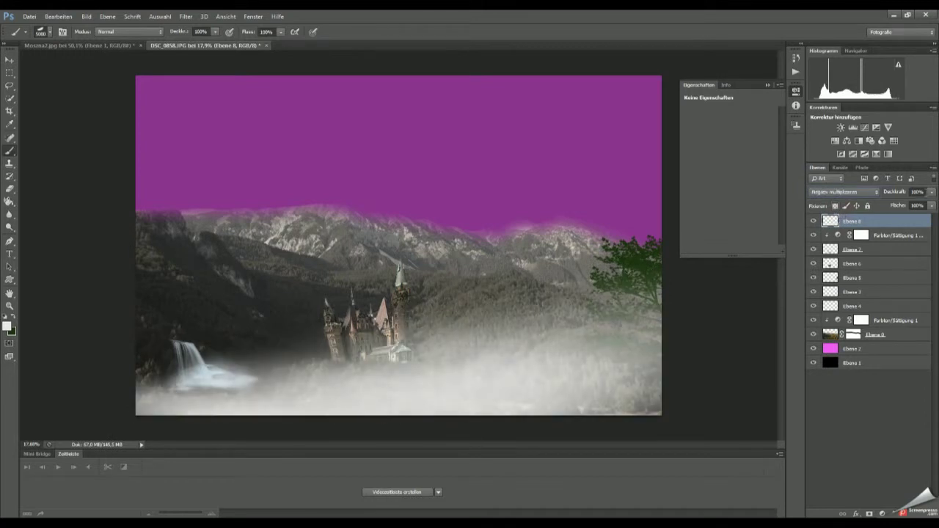
left_click_drag(912, 203, 909, 204)
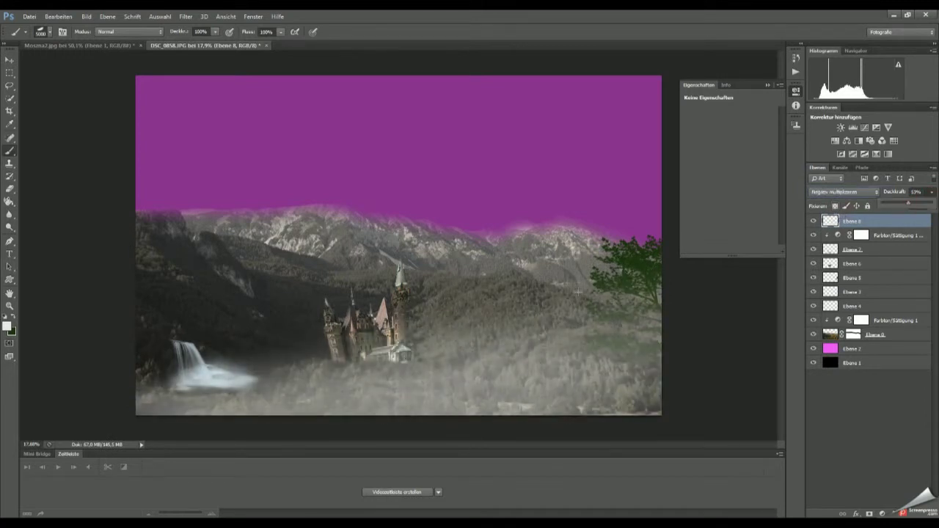
Select the castle layer Ebene 6 and pick a brush preset
left_click(851, 263)
right_click(391, 341)
double_click(487, 391)
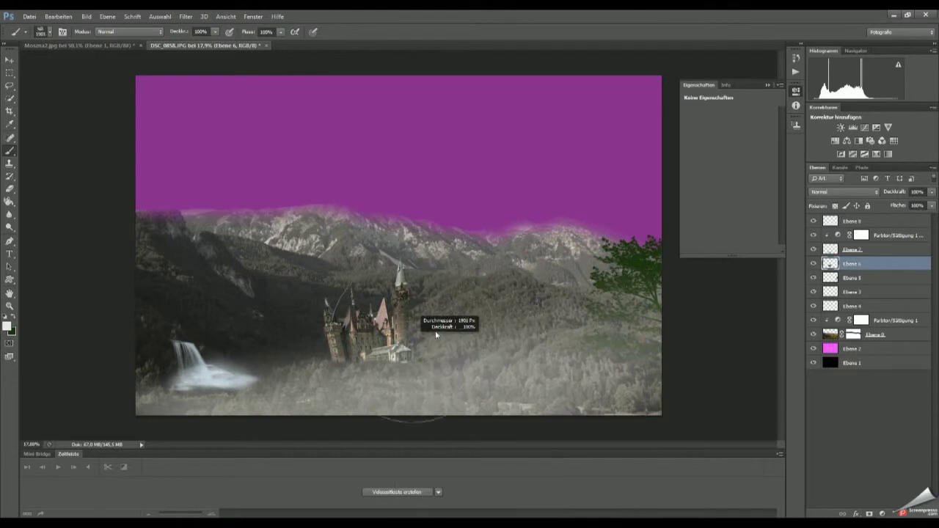
Move castle layer Ebene 6 above Ebene 7, transform it, then return it below
mouse_move(852, 263)
left_mouse_down()
mouse_move(879, 259)
mouse_move(836, 232)
left_mouse_up()
key("ctrl+t")
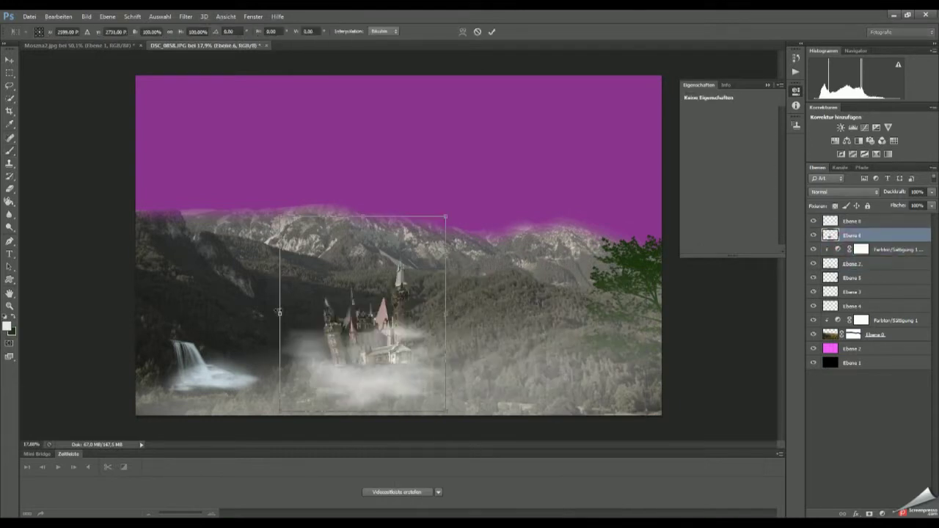
key("Return")
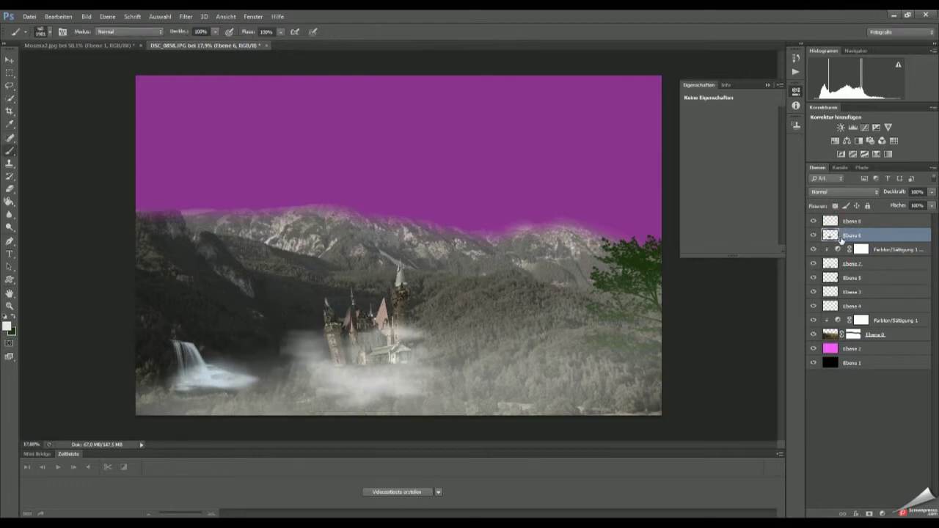
key("ctrl+bracketleft")
key("ctrl+bracketleft")
Paint a fog patch on a new layer at the castle's base and erase its sides
key("ctrl+shift+alt+n")
left_click(365, 356)
key("ctrl+t")
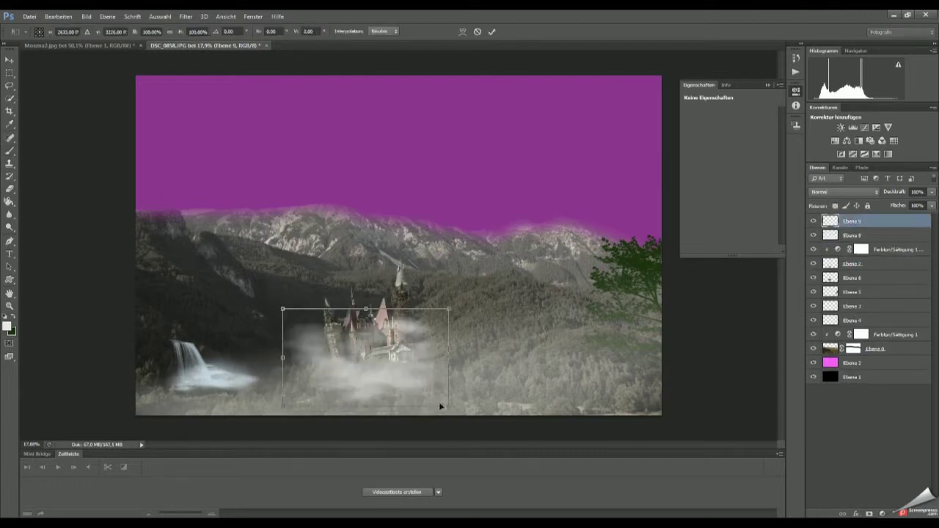
left_click_drag(411, 367, 400, 362)
key("Return")
left_click(9, 189)
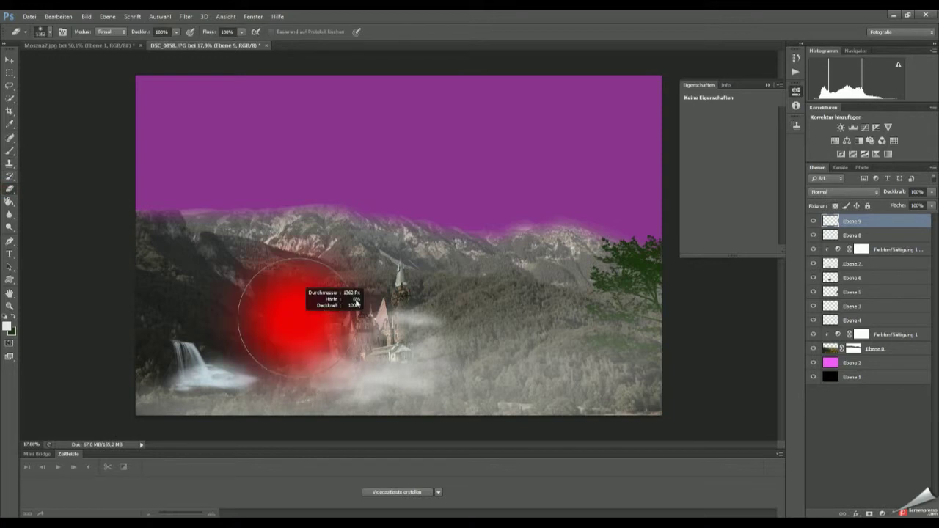
left_click_drag(295, 325, 431, 406)
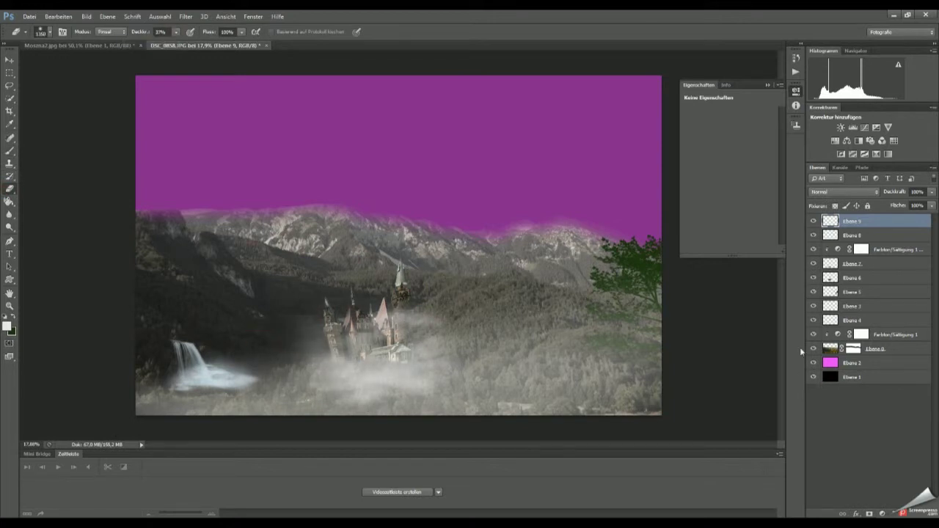
Distort the castle's bottom corners wider, then add an empty layer on top
left_click(410, 343, "ctrl")
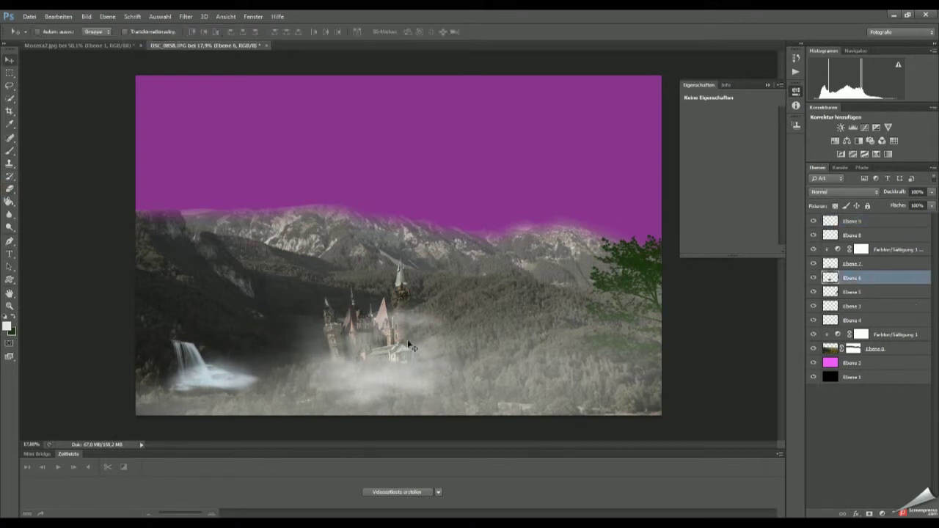
key("ctrl+t")
left_click_drag(314, 366, 291, 345, "ctrl")
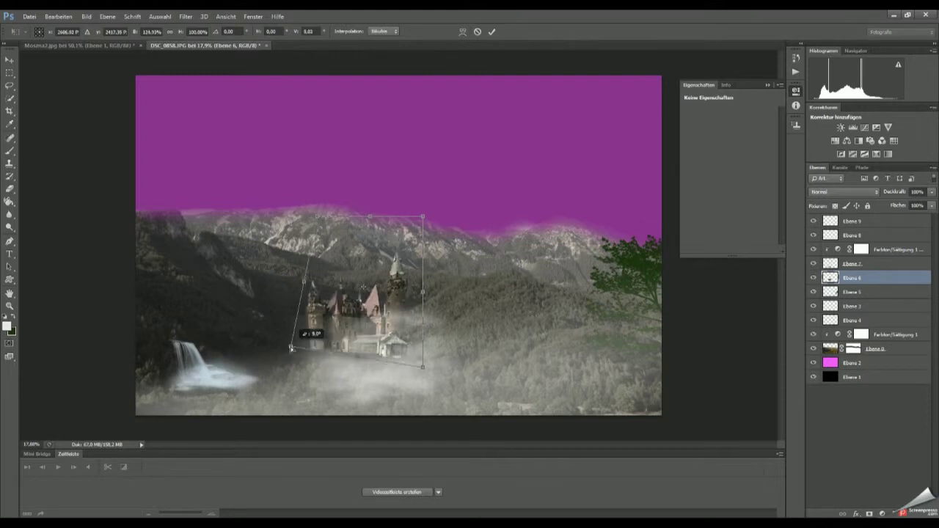
left_click_drag(357, 352, 359, 361)
key("Return")
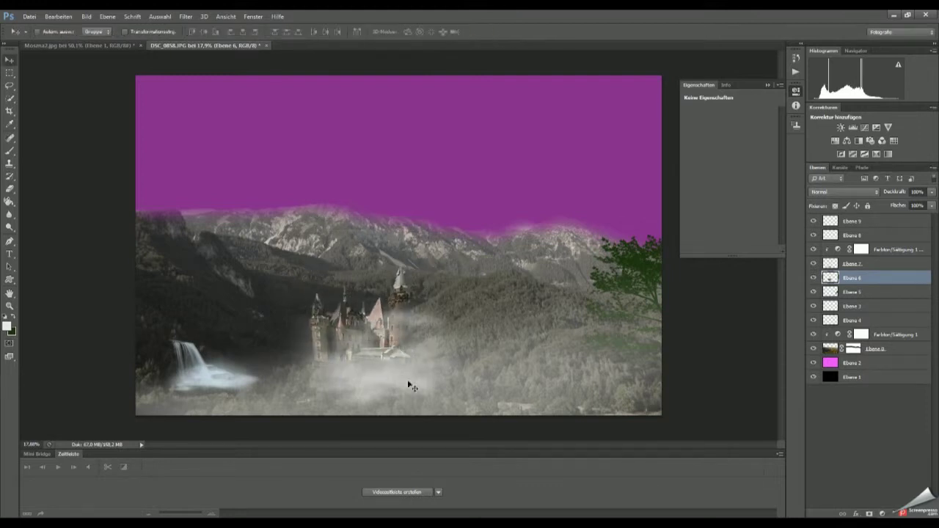
left_click(851, 220)
Stamp a cloud in the upper-left sky on a new layer and enlarge it
key("ctrl+shift+alt+n")
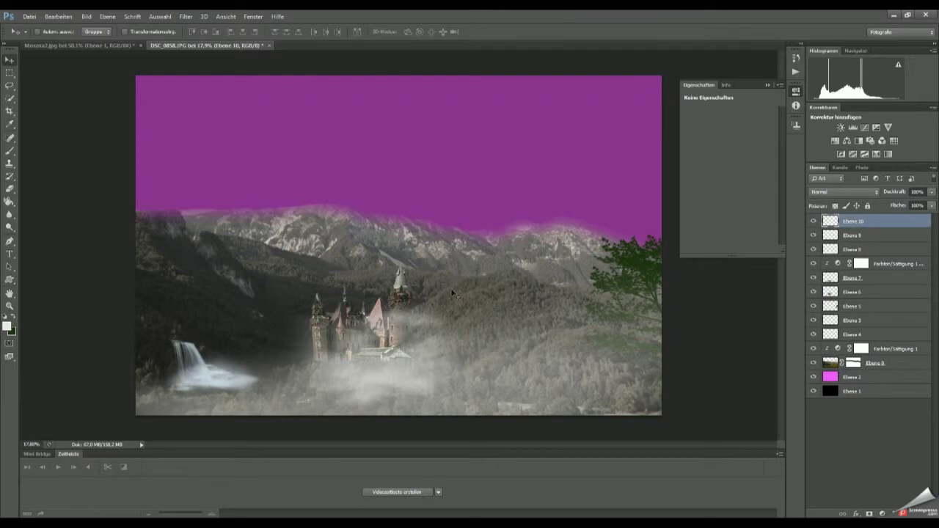
key("b")
right_click(304, 208)
scroll(527, 364, "down", 3)
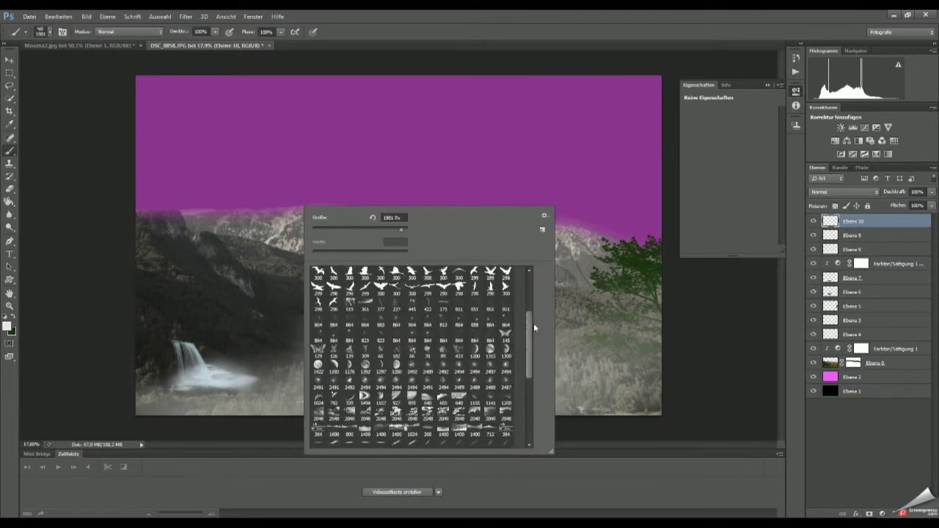
key("Return")
left_click(213, 139)
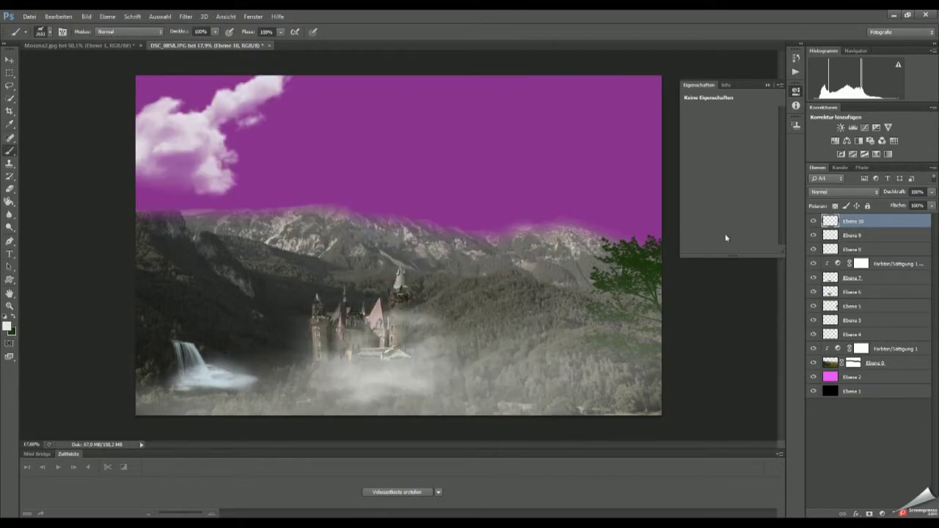
key("ctrl+t")
left_click_drag(220, 139, 160, 143)
key("Return")
Stamp a second cloud upper right and a large mid-sky cloud on a new layer
right_click(435, 193)
key("Return")
left_click(595, 145)
key("ctrl+shift+alt+n")
right_click(436, 192)
key("Return")
left_click(447, 196)
key("v")
left_click_drag(447, 196, 525, 191)
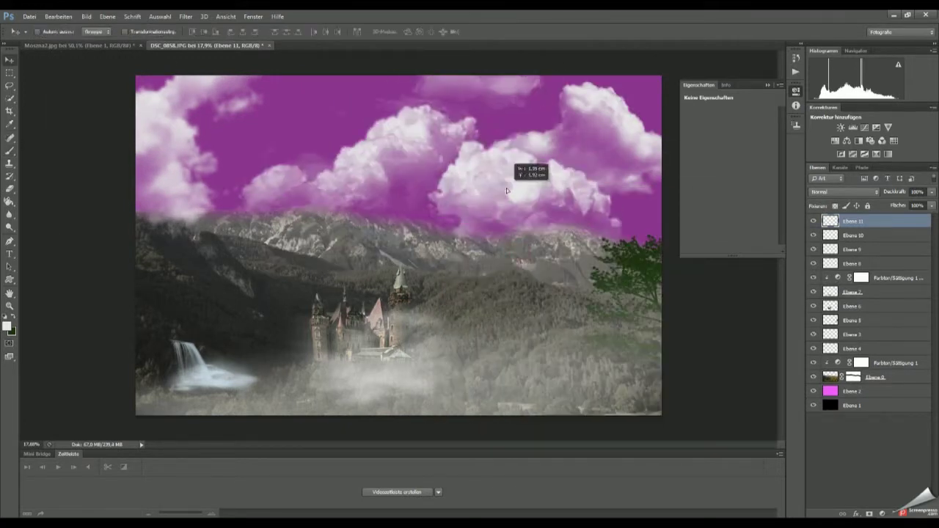
Add a new layer for the moon and choose a moon brush preset
key("ctrl+shift+alt+n")
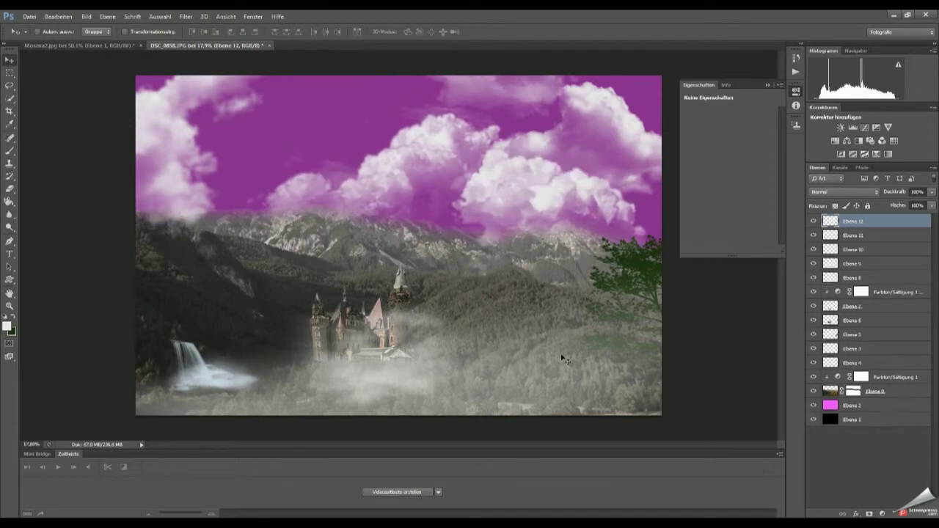
key("b")
right_click(242, 140)
key("Return")
Stamp a large moon, tuck its layer behind the landscape and shift it left
left_click(334, 176)
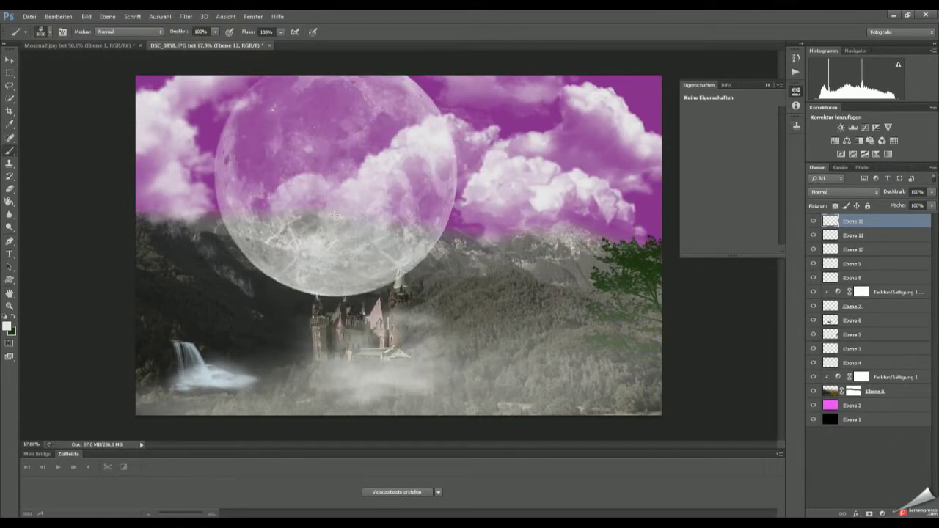
key("ctrl+t")
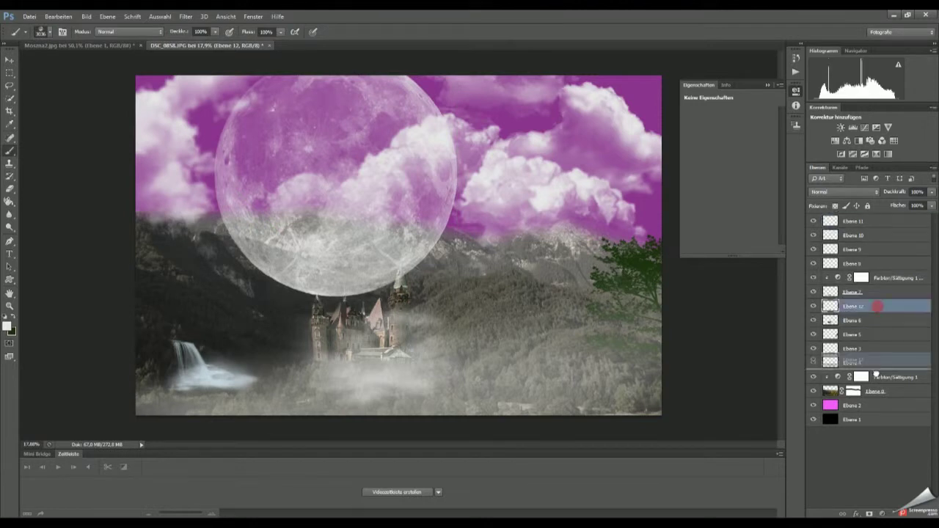
left_click_drag(883, 253, 875, 399)
key("v")
left_click_drag(357, 171, 355, 177)
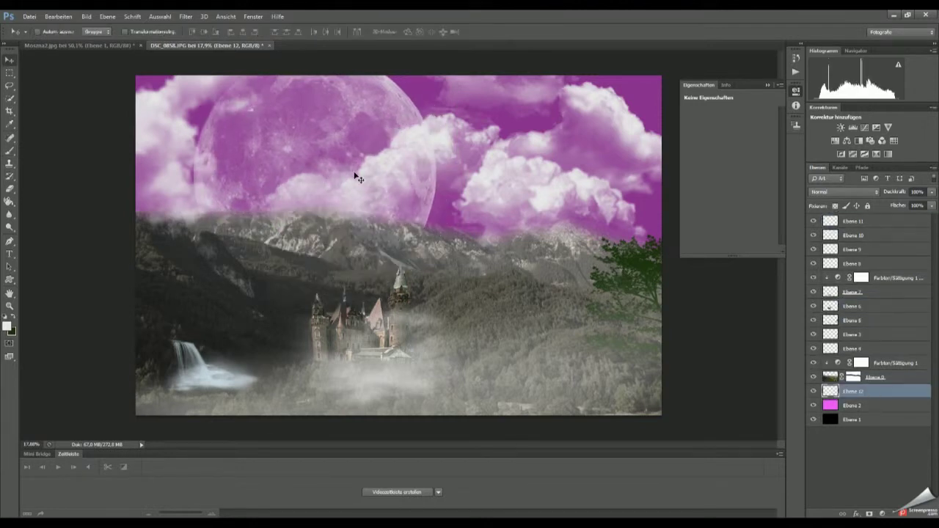
Hide the magenta backdrop for a black sky and add a clipped Hue/Saturation to Ebene 0
key("ctrl+shift+alt+n")
left_click(813, 419)
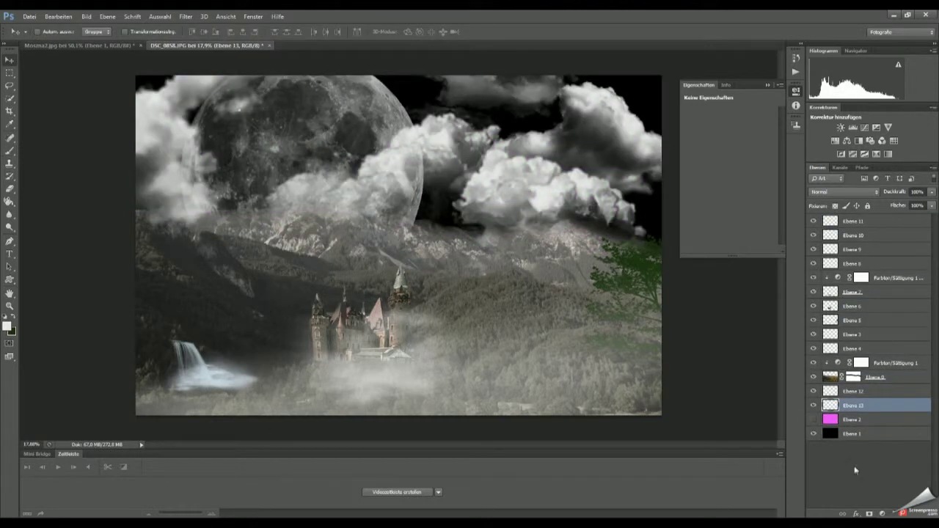
left_click(835, 379)
left_click(835, 141)
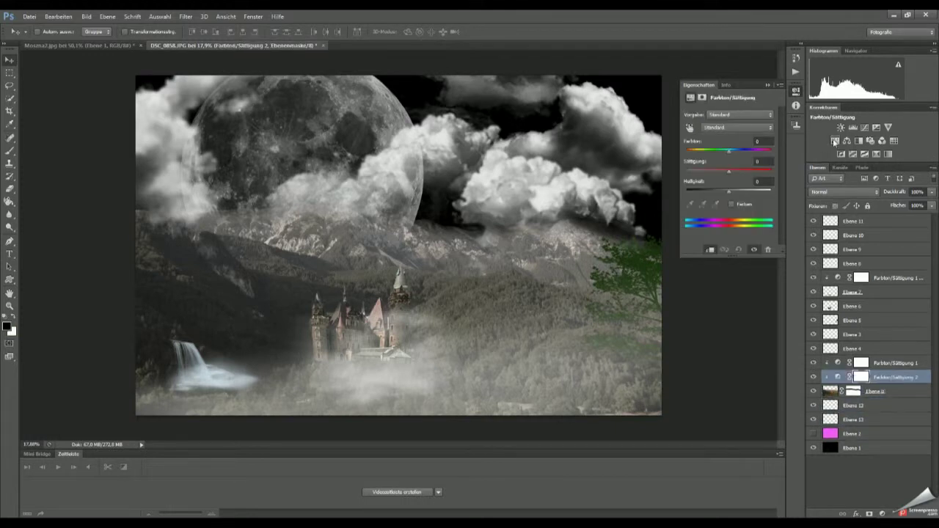
Add an S-shaped Curves adjustment and place a duplicate elsewhere in the stack
left_click(865, 127)
left_click_drag(730, 178, 729, 185)
left_click_drag(753, 155, 752, 144)
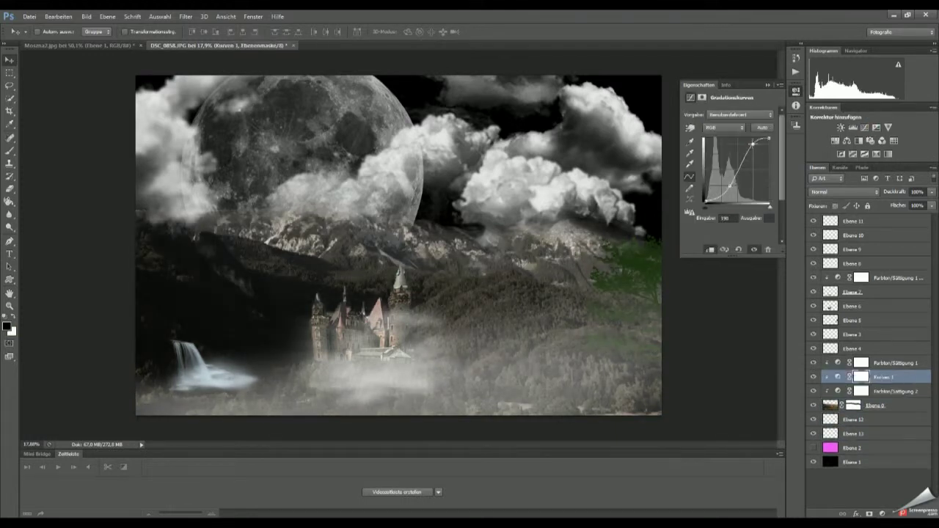
mouse_move(881, 378)
left_mouse_down()
mouse_move(884, 221)
mouse_move(873, 293)
left_mouse_up()
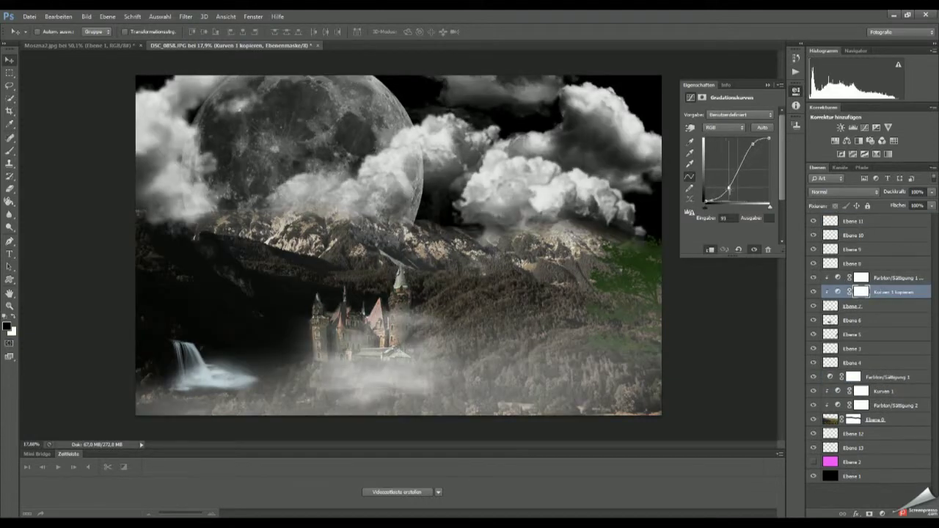
left_click(830, 320)
Add Curves 2 clipped to the castle to brighten it, then select the green tree layer
left_click(864, 127)
left_click_drag(750, 172, 749, 154)
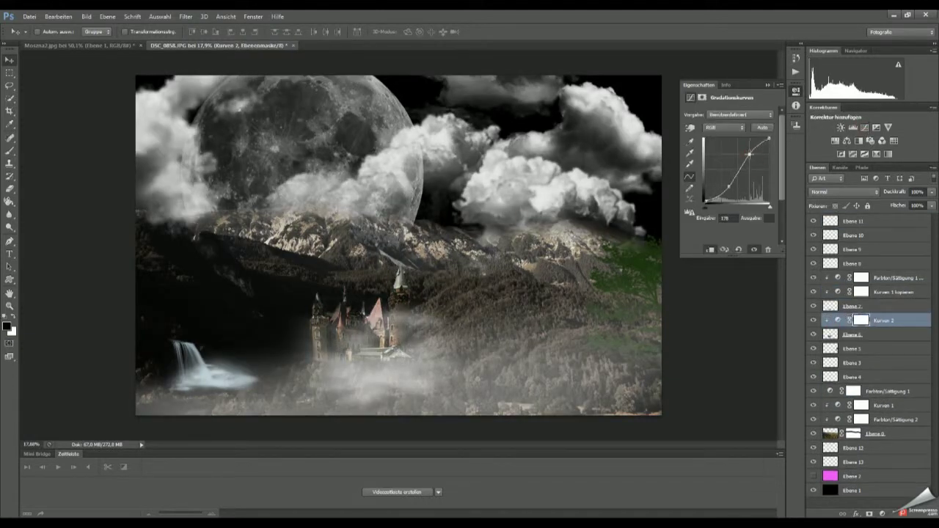
left_click(851, 348)
left_click(830, 349, "ctrl")
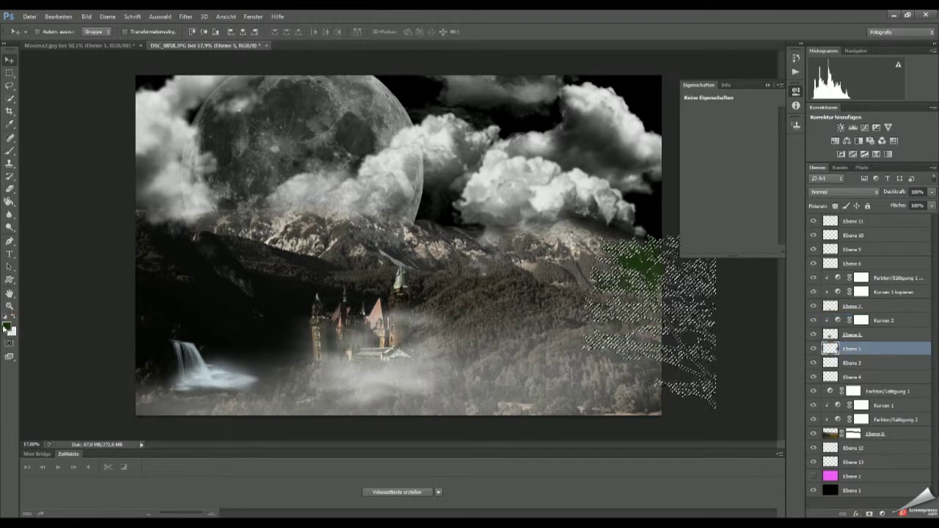
Fill the green tree's selection with dark green using the Paint Bucket
left_click(6, 326)
left_click(563, 220)
right_click(9, 201)
left_click(51, 213)
left_click(9, 328)
left_click(562, 218)
left_click(647, 268)
Deselect and hide the green tree layer Ebene 5
key("b")
right_click(648, 267)
scroll(668, 367, "up", 5)
double_click(668, 370)
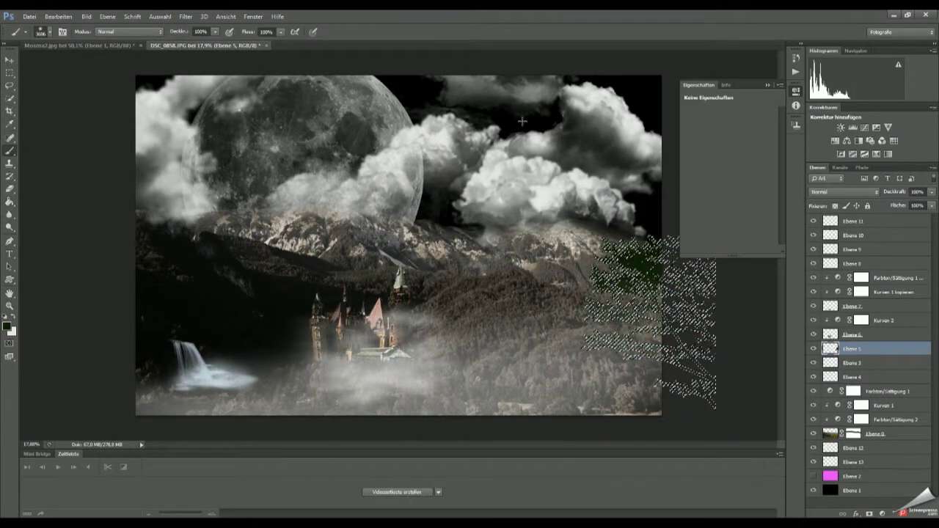
key("ctrl+d")
left_click(813, 349)
Pick the bare tree brush and stamp a tree on a new layer at right
right_click(430, 268)
scroll(644, 454, "down", 3)
scroll(644, 508, "down", 3)
left_click(508, 428)
key("Return")
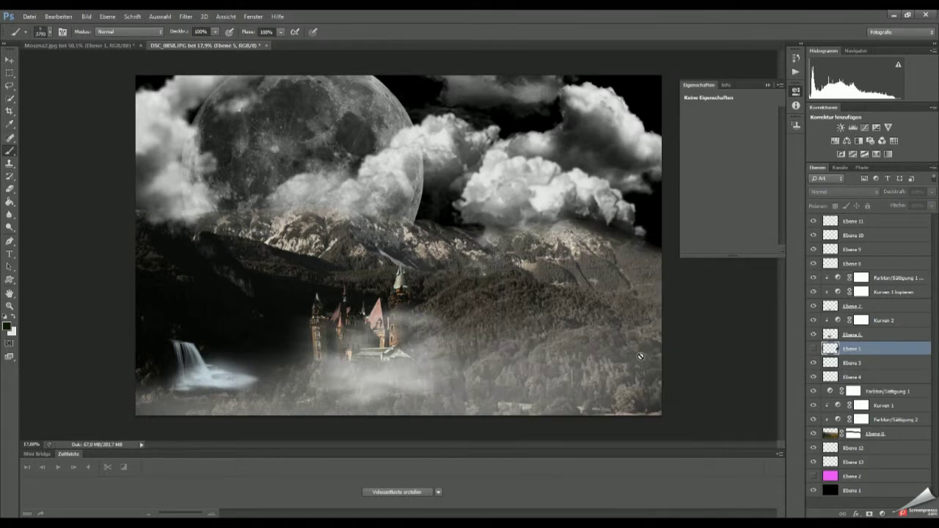
key("ctrl+shift+alt+n")
left_click(645, 355)
key("ctrl+z")
Stamp the bare tree in black and move it lower on the right
left_click(6, 327)
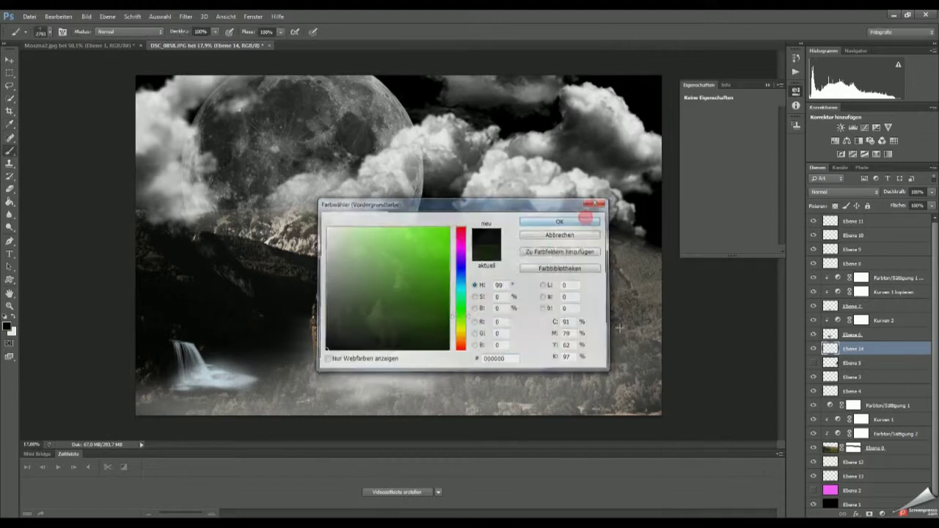
left_click(548, 218)
left_click(646, 322)
key("ctrl+t")
left_click_drag(676, 344, 650, 394)
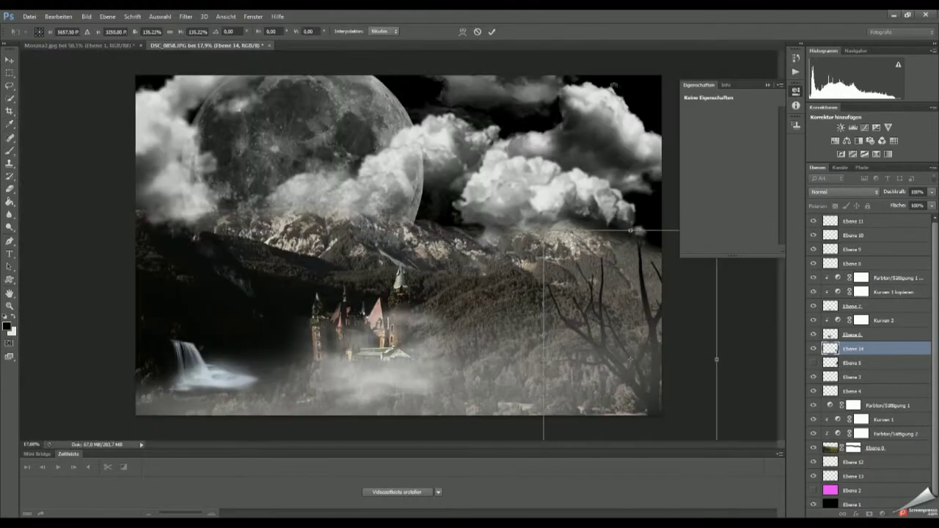
key("Return")
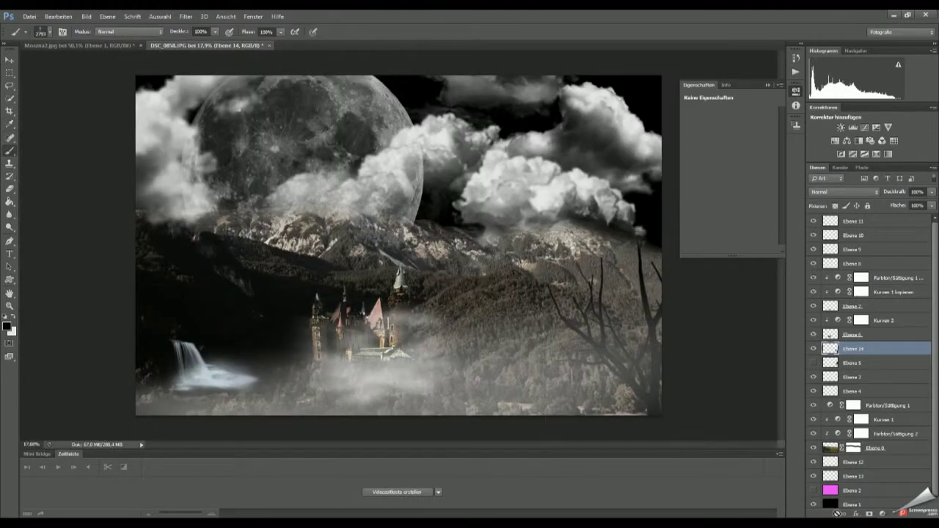
Add new layer Ebene 15 and choose a foliage brush preset
key("ctrl+shift+alt+n")
right_click(422, 275)
left_click(547, 442)
key("Return")
Stamp a dark foliage shape on the left of Ebene 15 and enlarge it
left_click(208, 308)
key("ctrl+t")
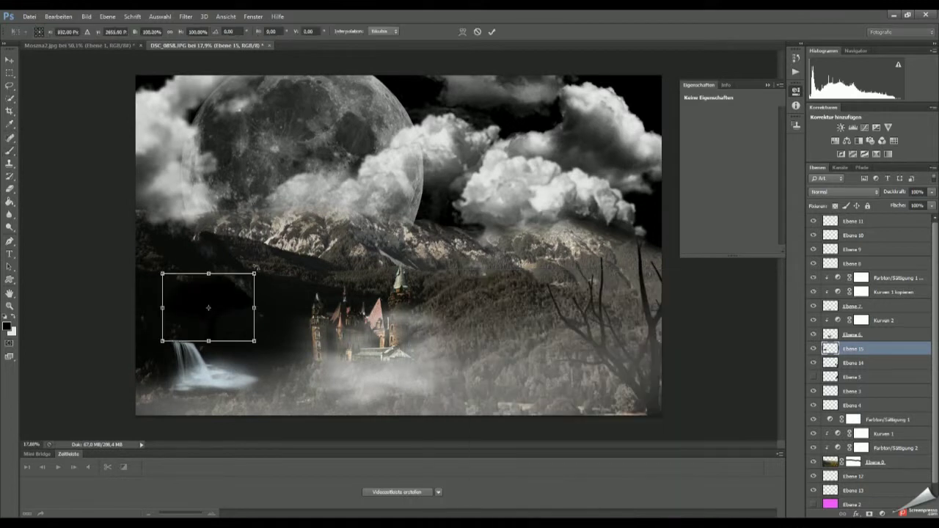
left_click_drag(254, 274, 303, 184)
key("Return")
Move the foliage layer to the top, rotate it into the upper left, and set 65% opacity
left_click_drag(871, 349, 833, 222)
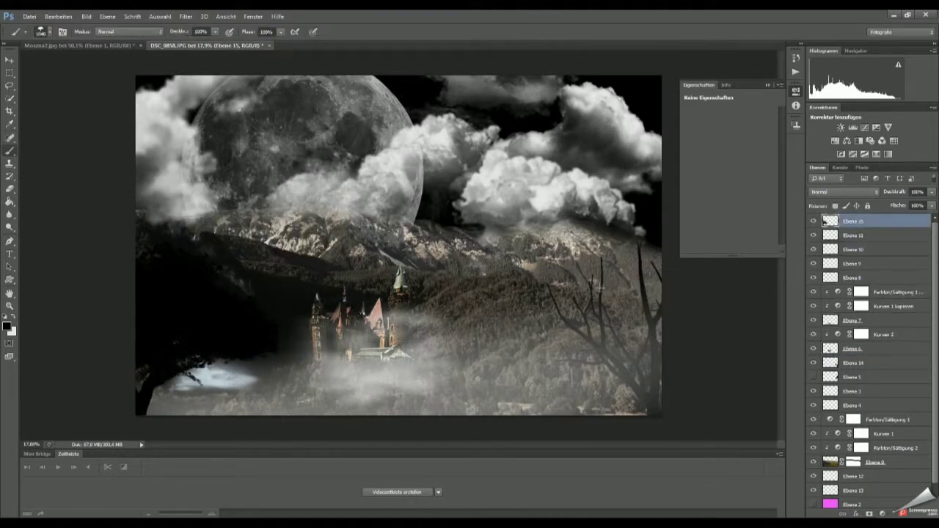
key("ctrl+t")
left_click_drag(46, 262, 158, 303)
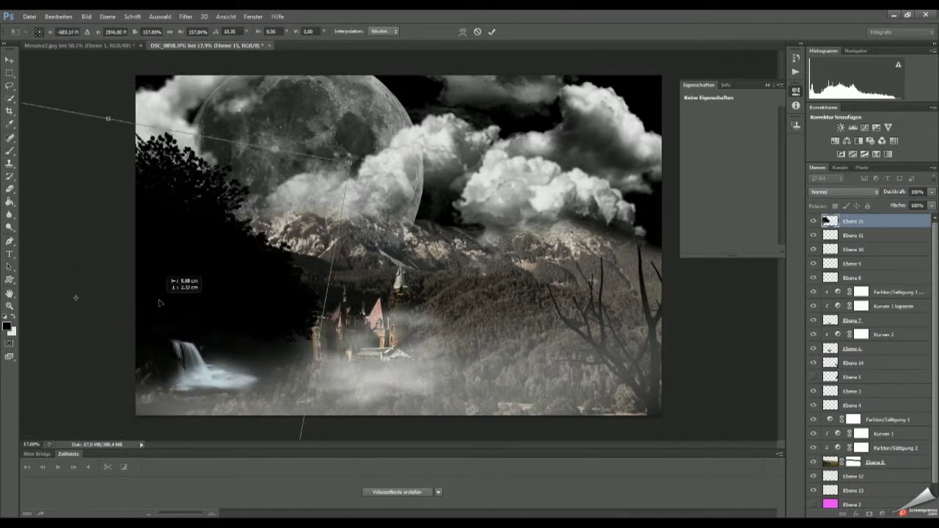
key("Return")
key("b")
left_click_drag(932, 191, 915, 208)
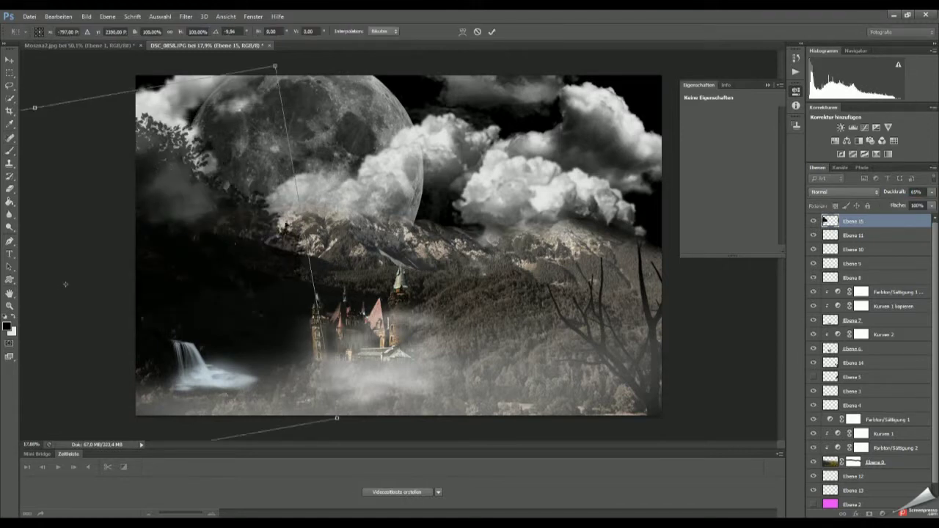